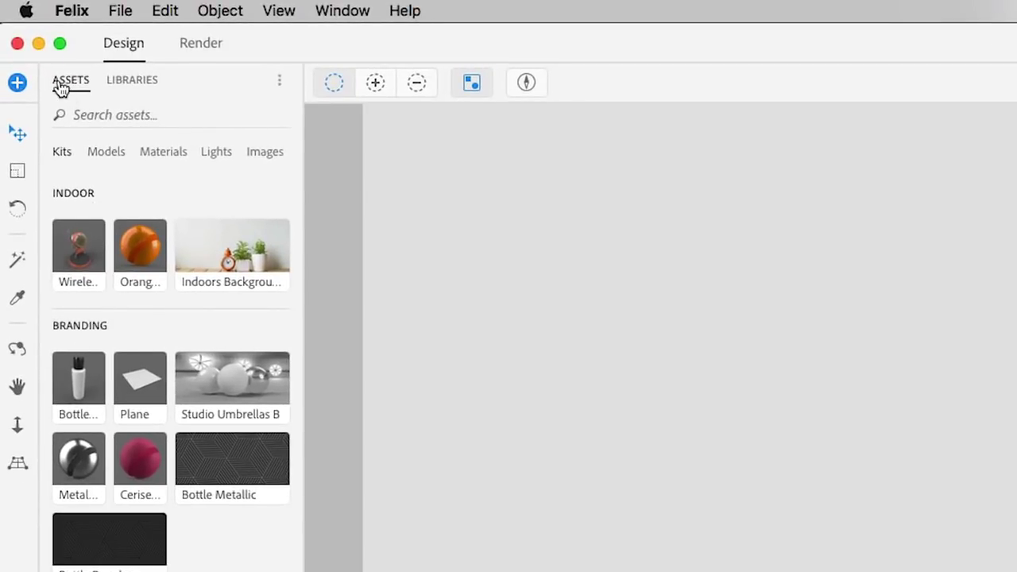
# - Show the libraries, hide and re-show the render preview, then select the scene's Camera and Light
pyautogui.click(137, 81)
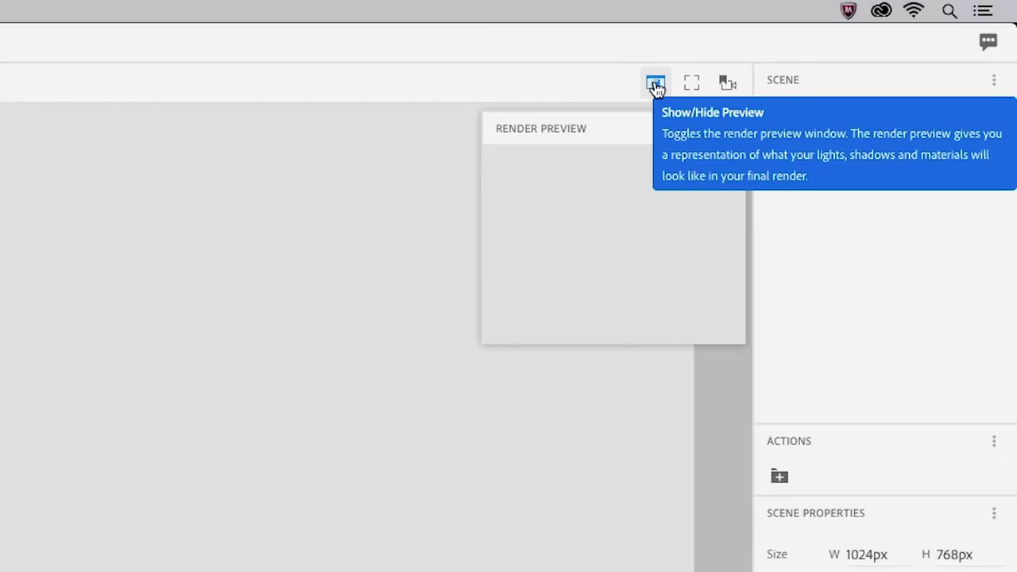
pyautogui.click(655, 84)
pyautogui.click(655, 84)
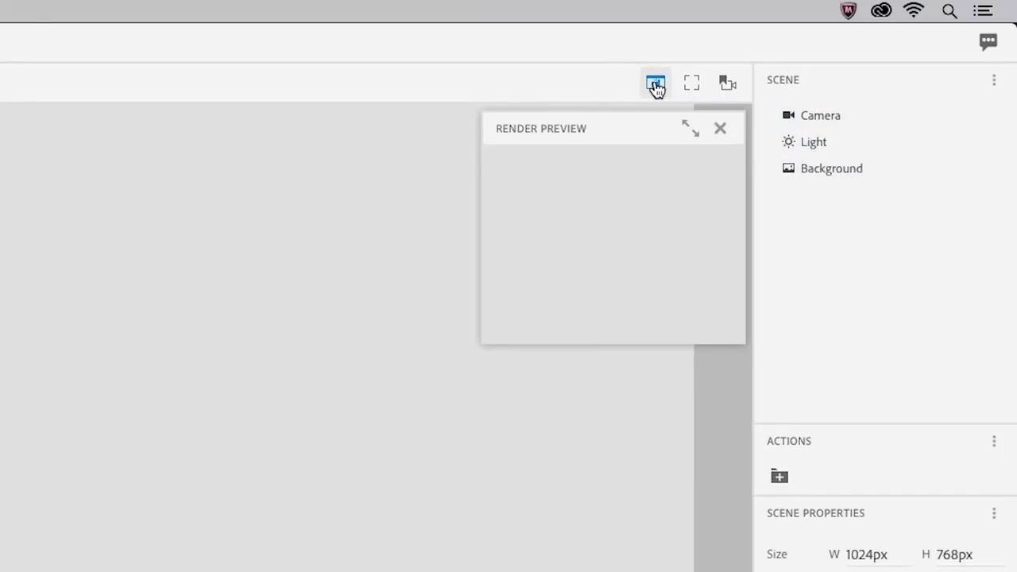
pyautogui.click(824, 119)
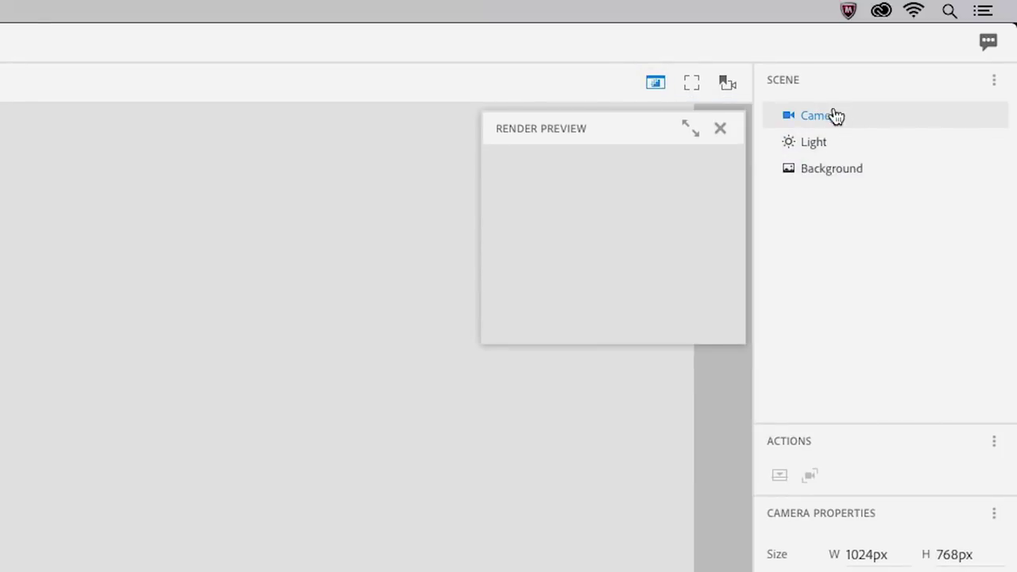
pyautogui.click(881, 151)
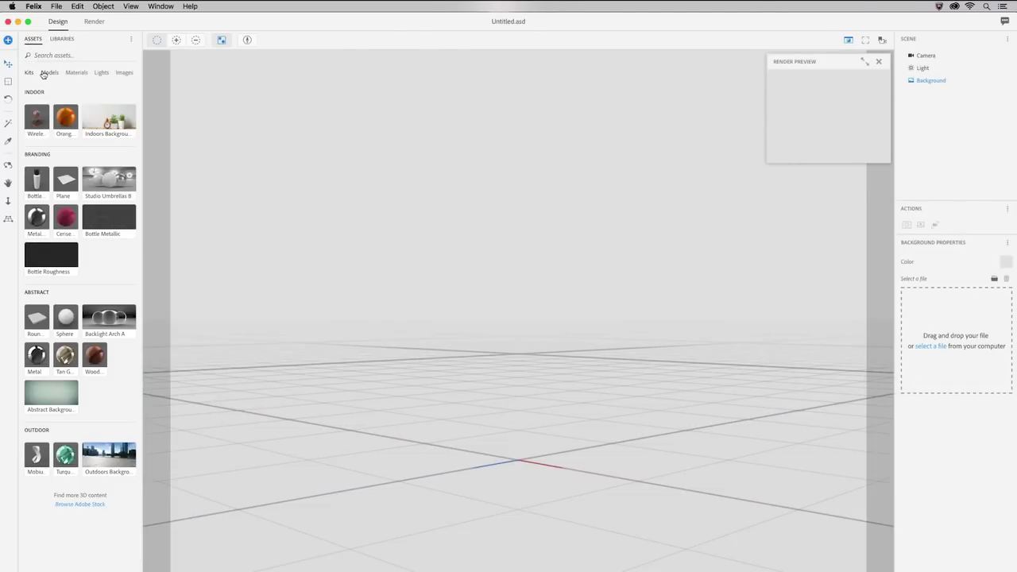
# - Browse the Models, Materials, Lights and Images tabs, then return to the starter asset kits
pyautogui.click(47, 73)
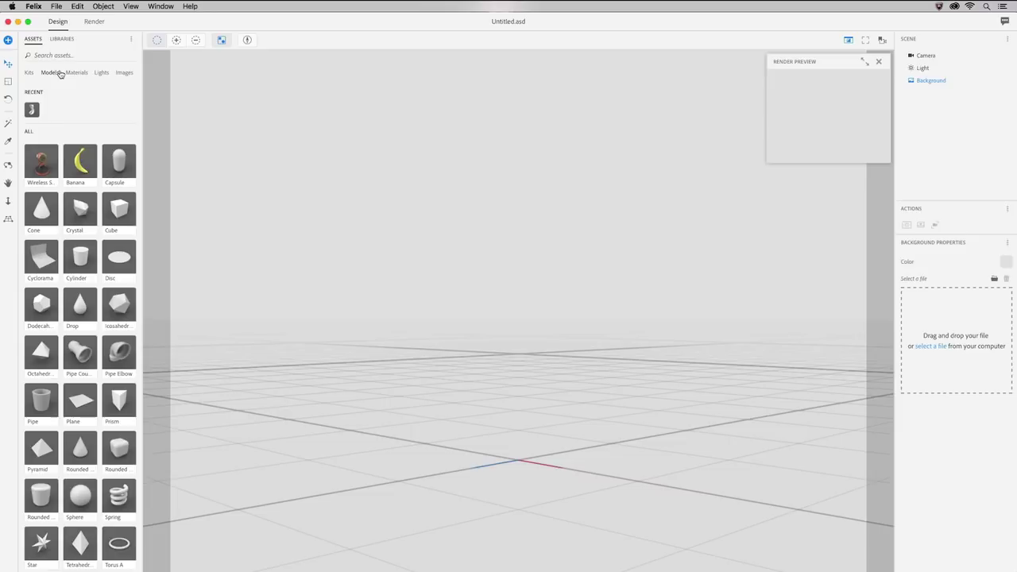
pyautogui.click(85, 74)
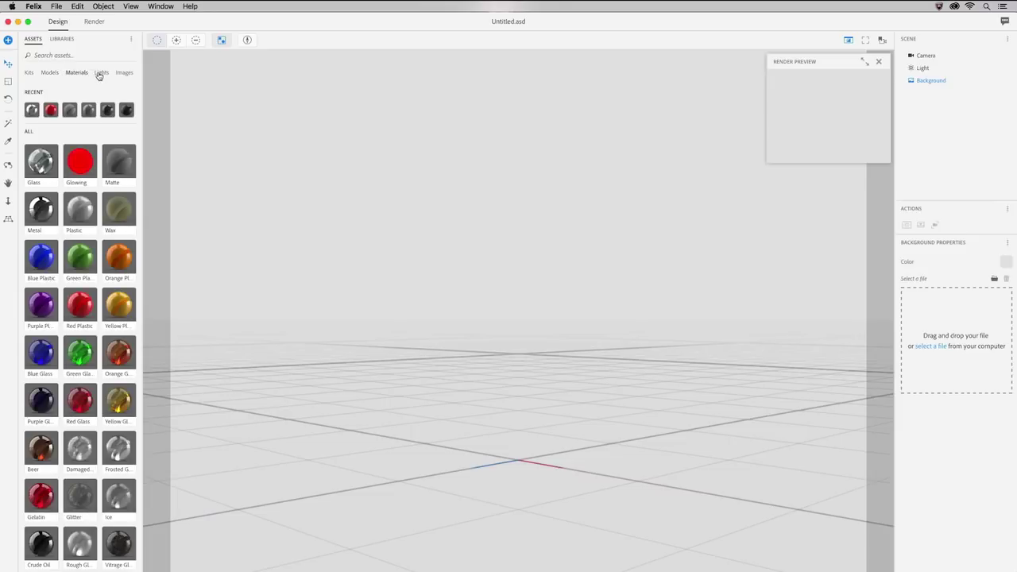
pyautogui.click(107, 76)
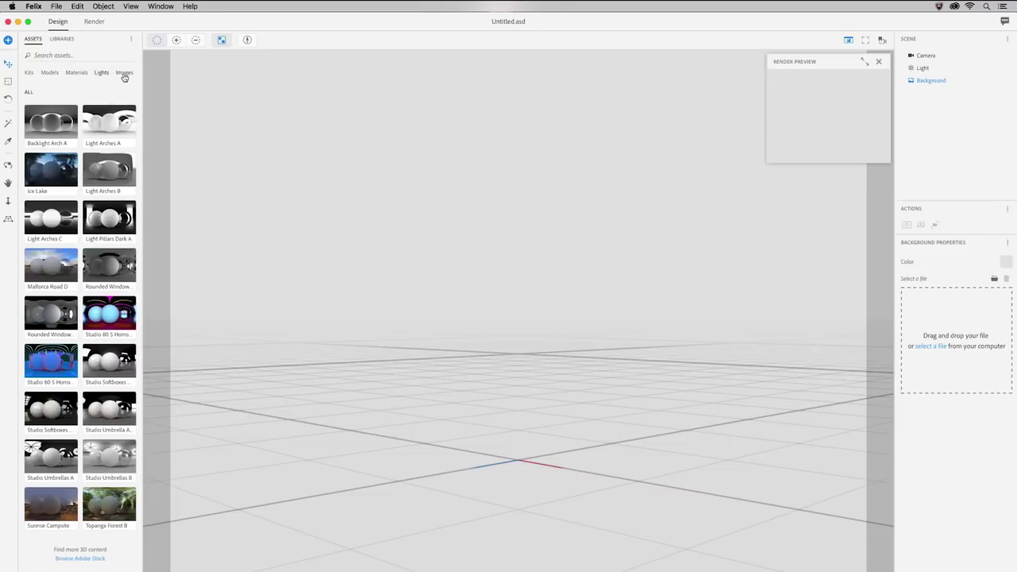
pyautogui.click(124, 74)
pyautogui.click(29, 74)
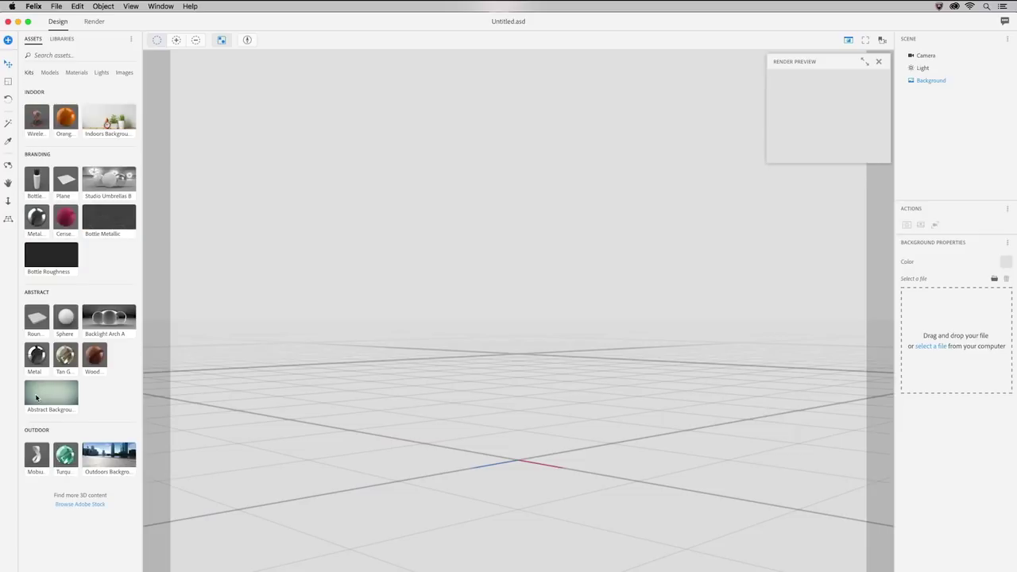
# - Add the Mobius Strip from the Outdoor kit and show its Mobius Strip Mat material settings
pyautogui.click(37, 456)
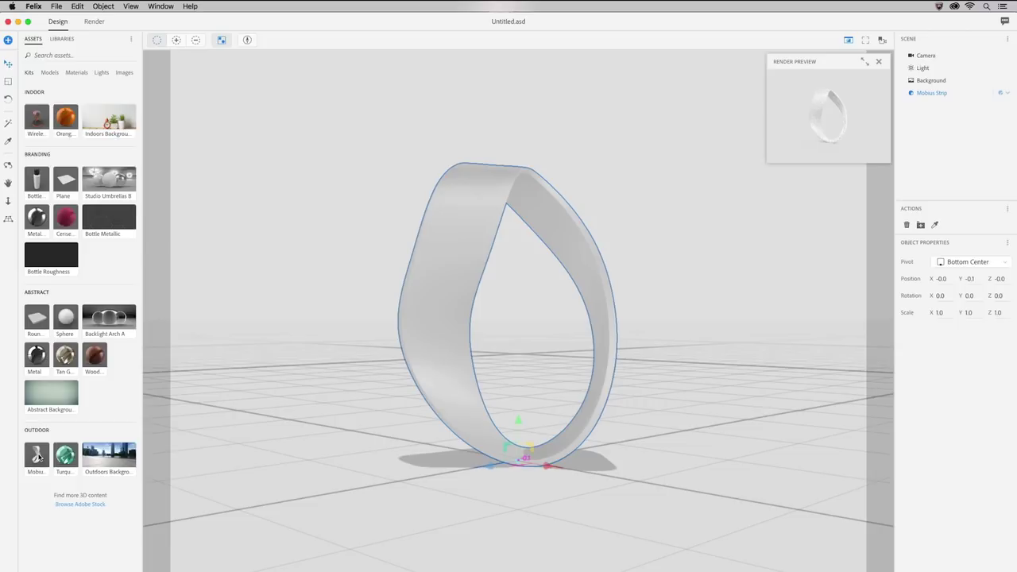
pyautogui.moveTo(911, 94)
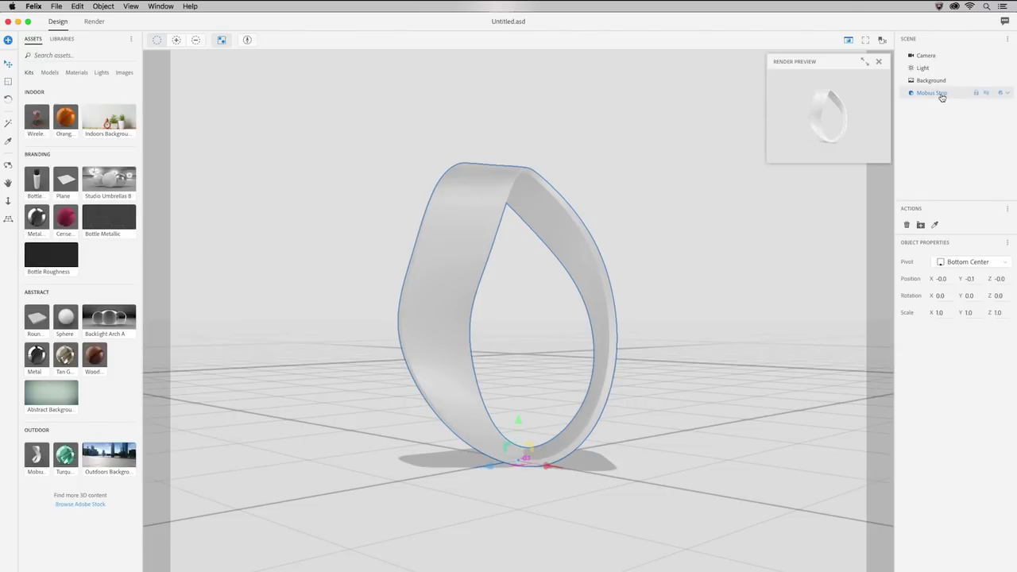
pyautogui.click(1007, 94)
pyautogui.click(62, 39)
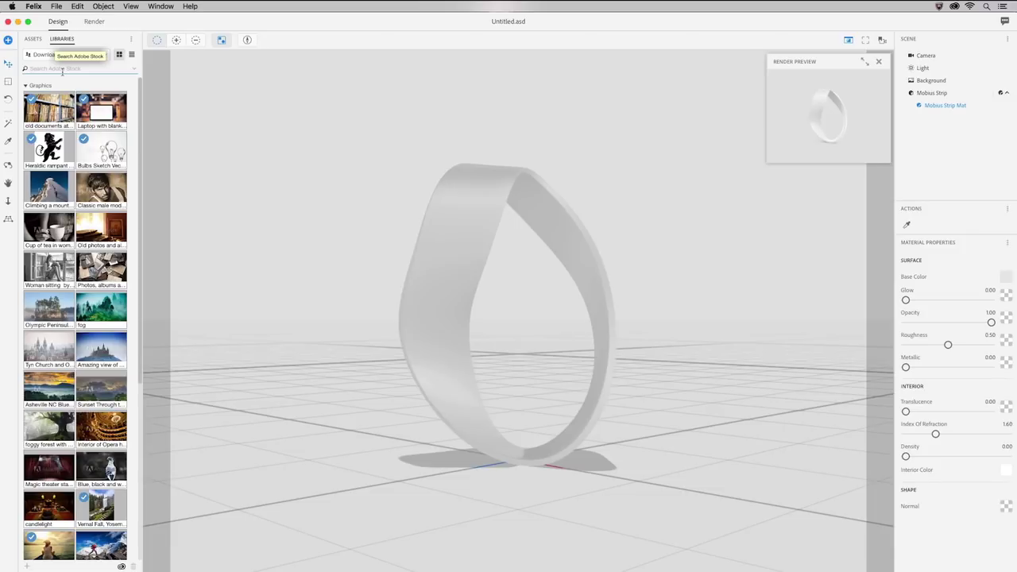
# - Search Adobe Stock for 'concrete', download the concrete slab model, then clear the search
pyautogui.write('concrete')
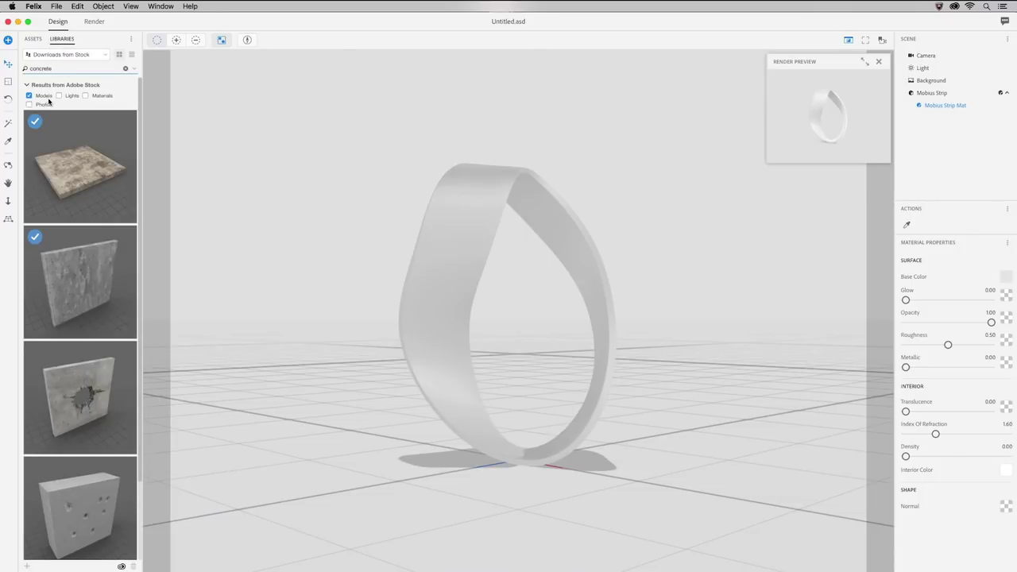
pyautogui.click(53, 127)
pyautogui.moveTo(54, 68); pyautogui.dragTo(24, 69)
pyautogui.press('BackSpace')
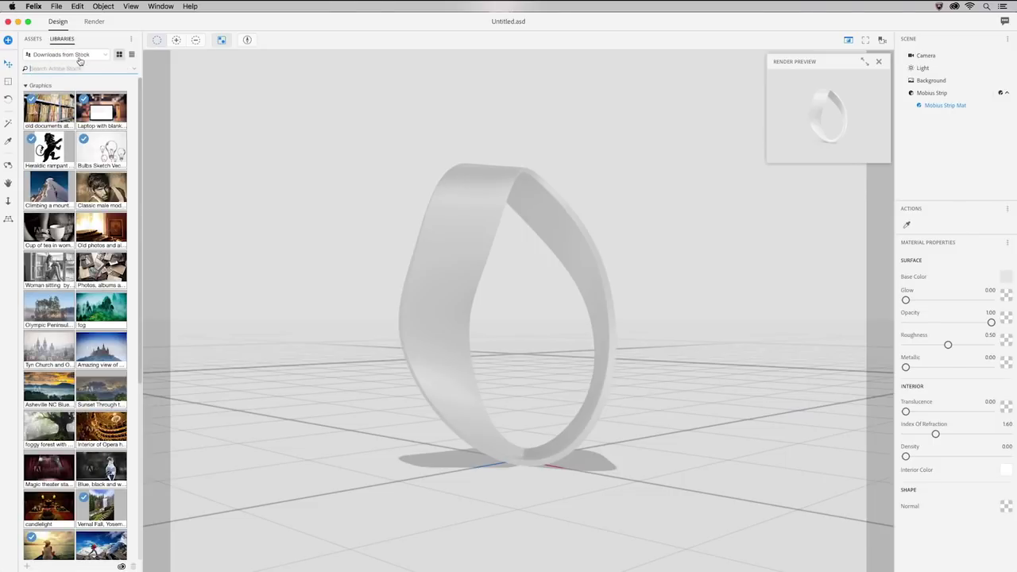
pyautogui.click(105, 55)
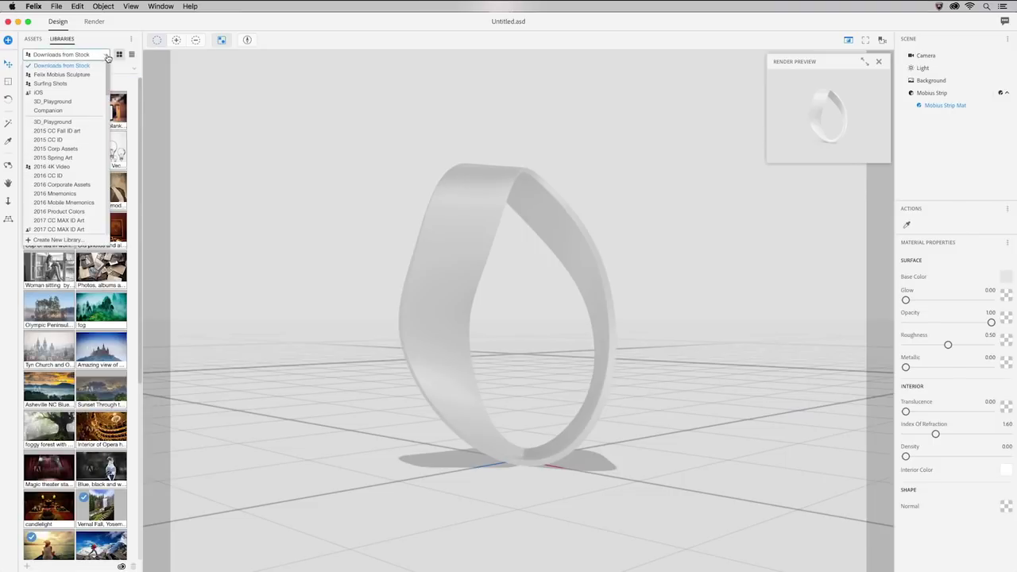
# - Add Background Concrete from the Felix Mobius Sculpture library, scale it to 0.2, rotate -45.6 on Y, and slide it under the strip
pyautogui.click(63, 75)
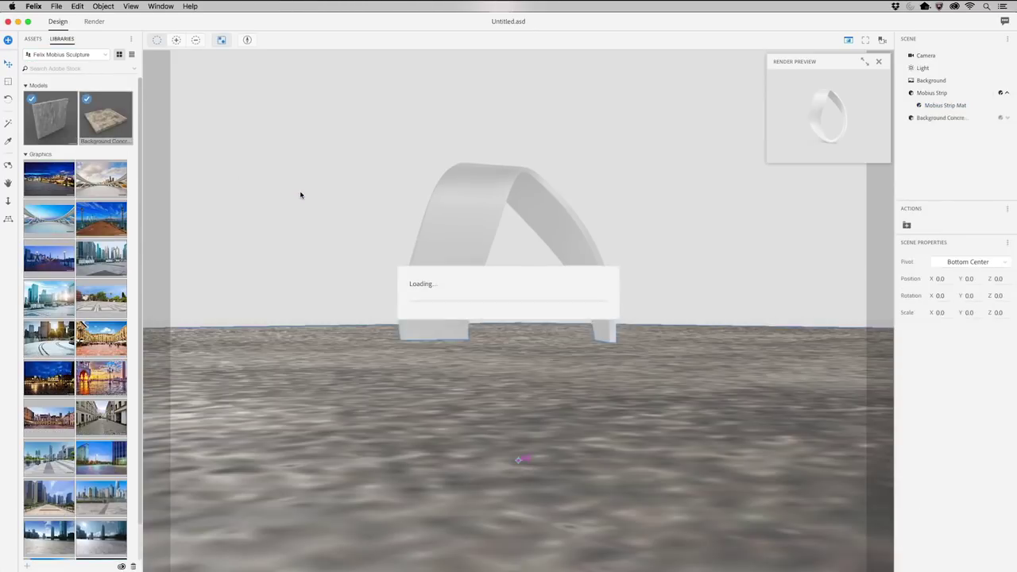
pyautogui.click(7, 83)
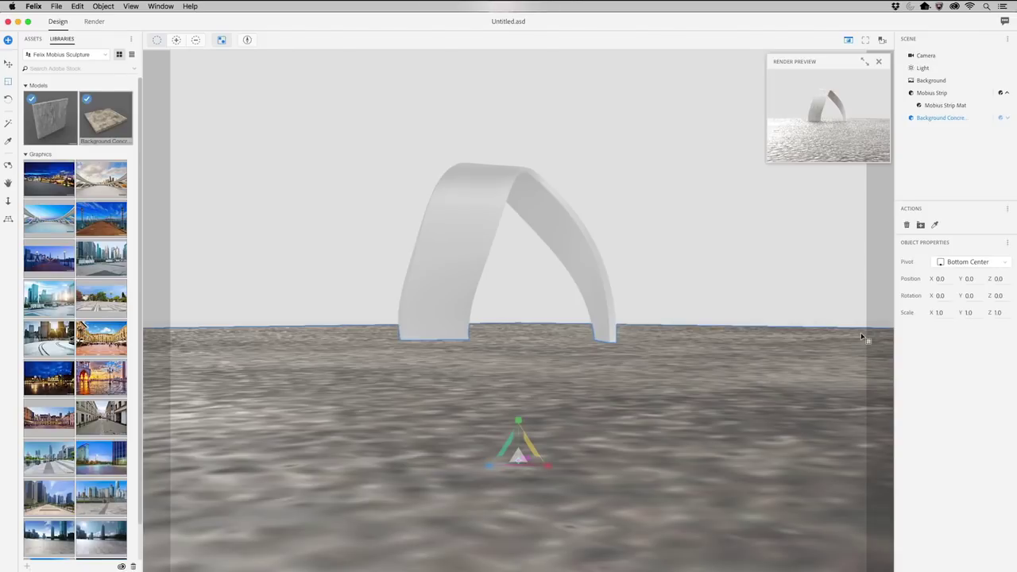
pyautogui.moveTo(860, 332); pyautogui.dragTo(545, 563)
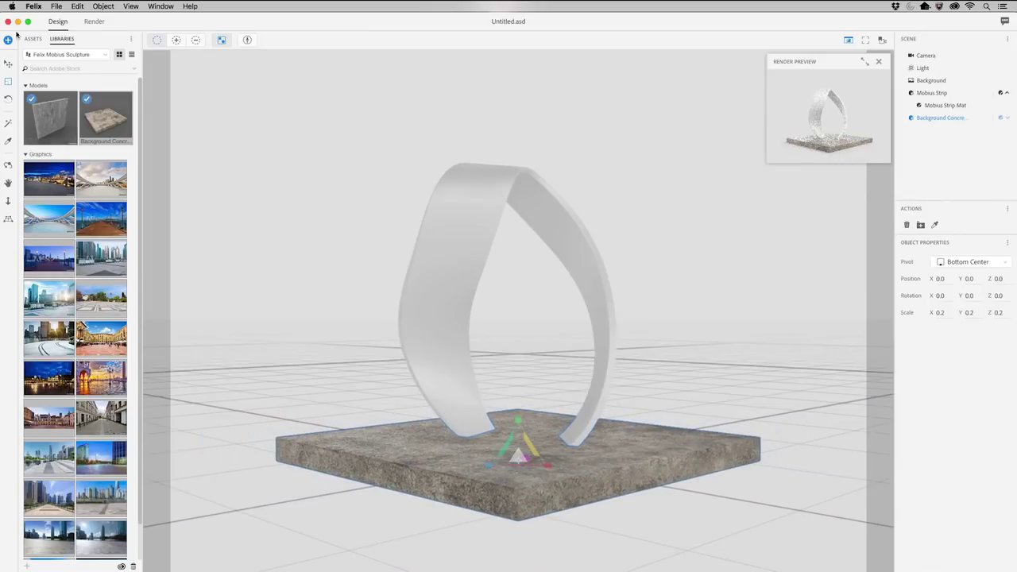
pyautogui.moveTo(512, 445); pyautogui.dragTo(524, 485)
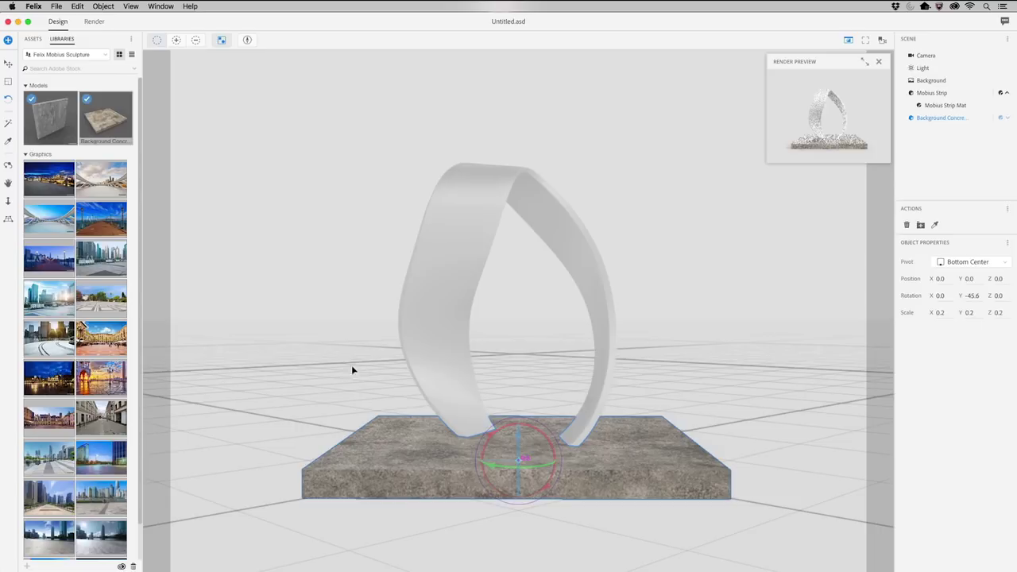
pyautogui.click(8, 65)
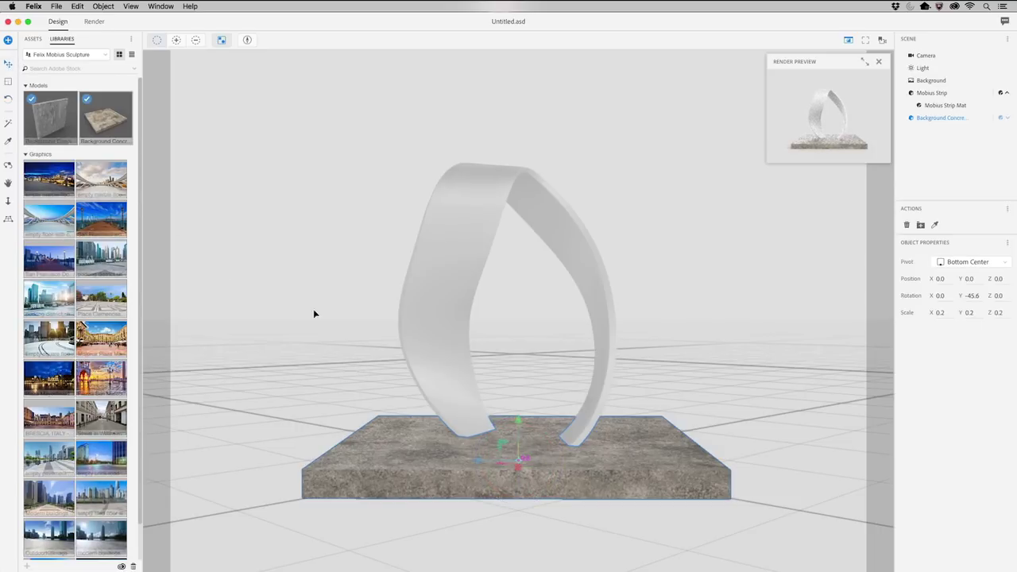
pyautogui.moveTo(518, 467); pyautogui.dragTo(480, 461)
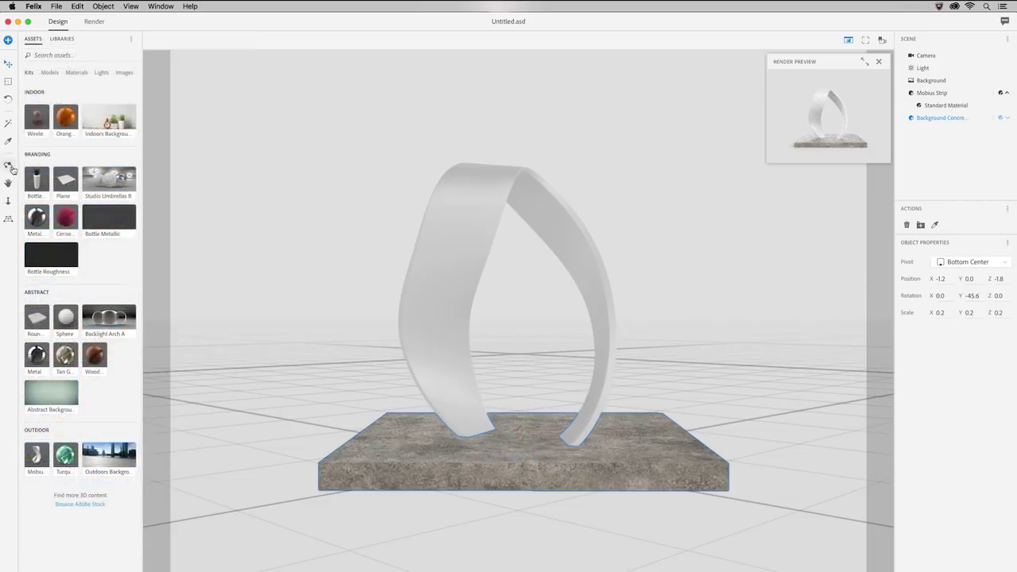
# - Orbit the camera to look down on the sculpture and dolly back so the slab sits small
pyautogui.press('1')
pyautogui.moveTo(444, 397)
pyautogui.mouseDown()
pyautogui.moveTo(505, 396)
pyautogui.moveTo(585, 531)
pyautogui.moveTo(384, 268)
pyautogui.moveTo(422, 379)
pyautogui.moveTo(469, 426)
pyautogui.moveTo(480, 464)
pyautogui.mouseUp()
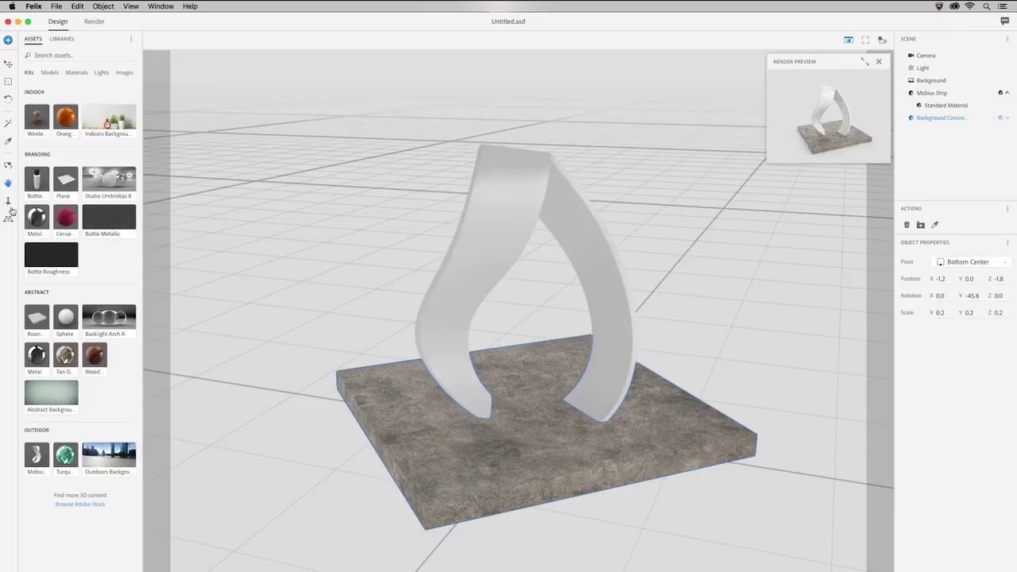
pyautogui.press('3')
pyautogui.moveTo(475, 399); pyautogui.dragTo(493, 493)
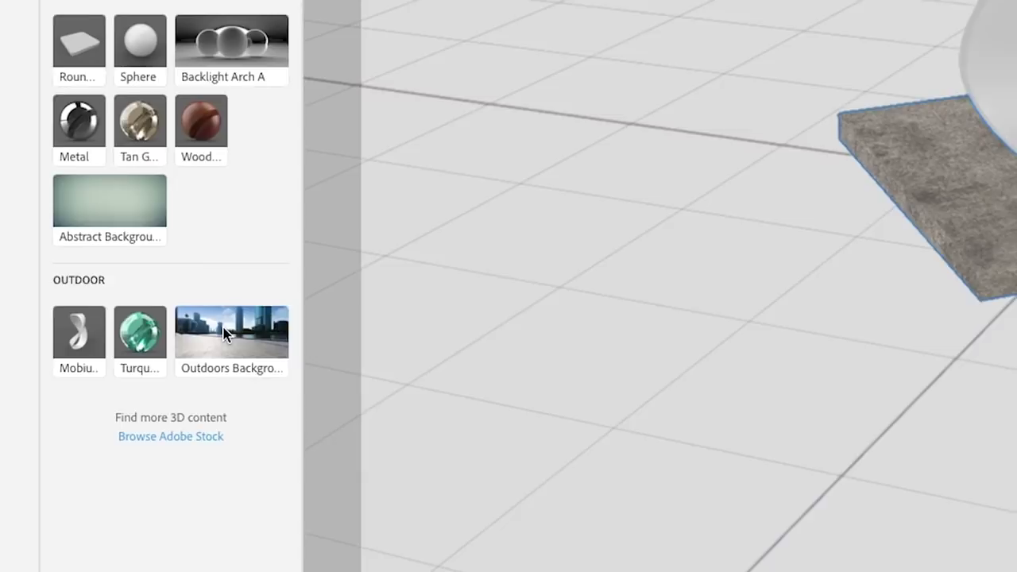
# - Apply the Outdoors waterfront plaza background and select Background to show its settings
pyautogui.click(224, 334)
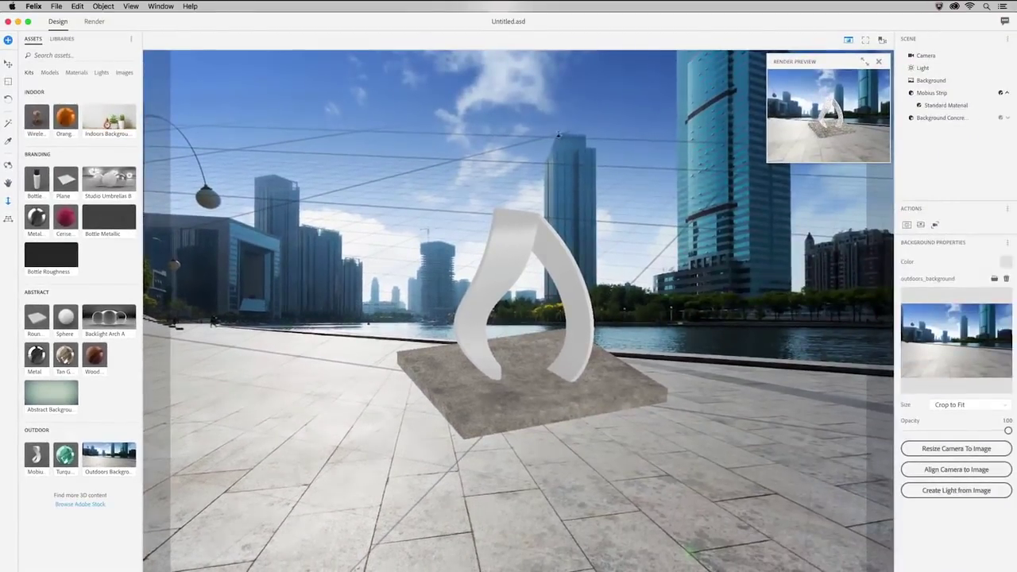
pyautogui.click(928, 80)
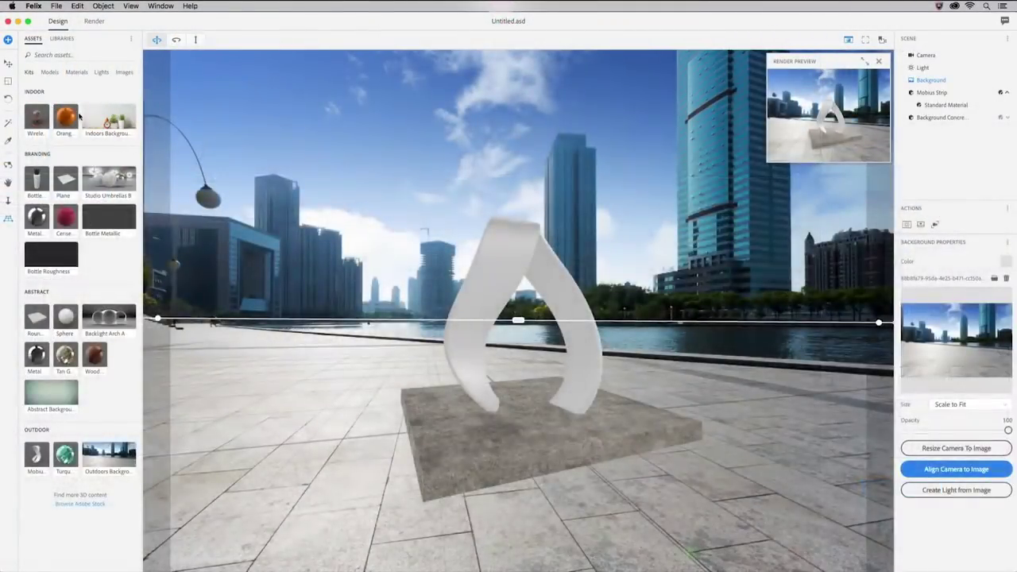
# - Apply Turquoise Glass Material 5 from the Outdoor kit to the Mobius Strip
pyautogui.click(8, 64)
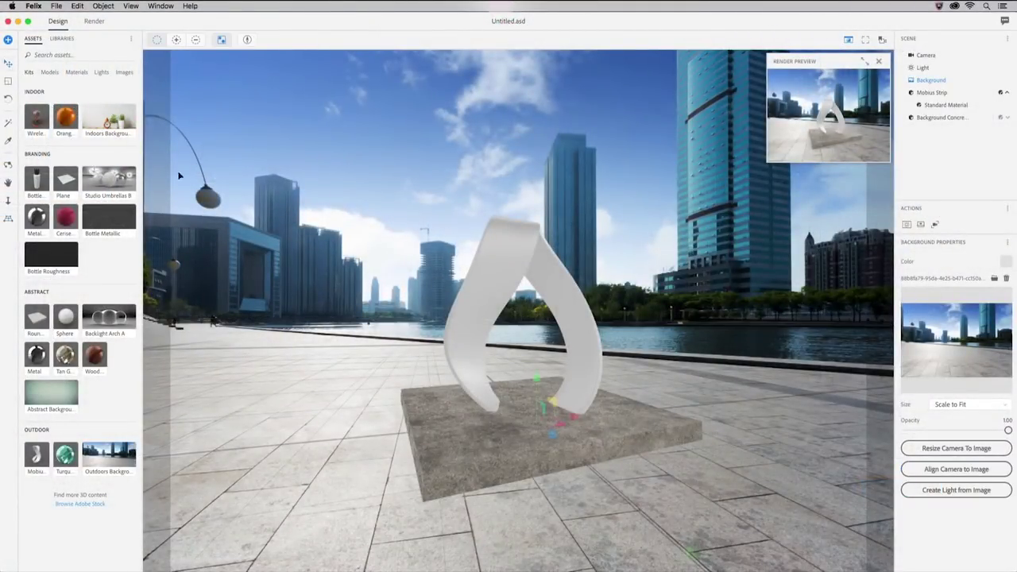
pyautogui.click(501, 267)
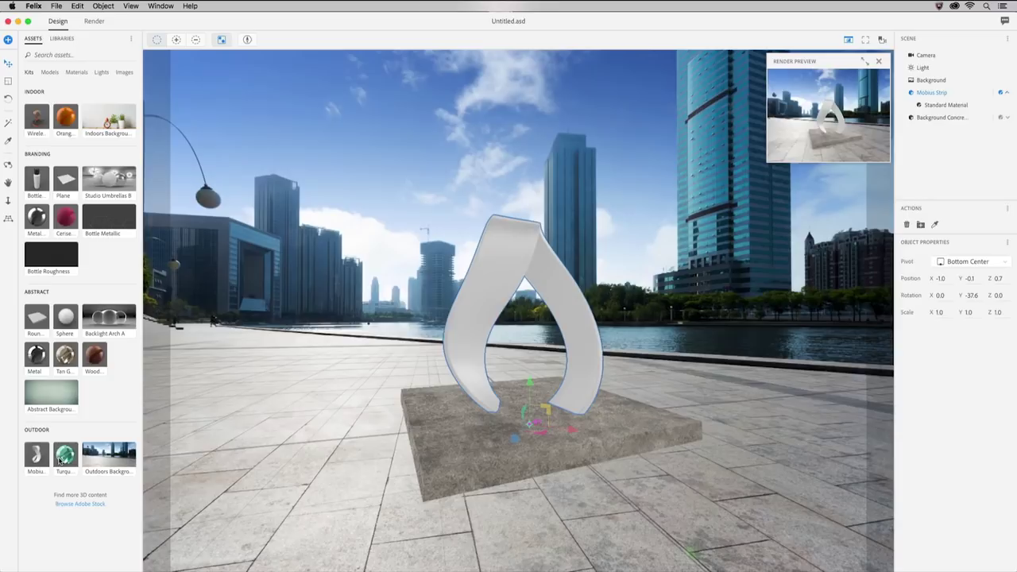
pyautogui.click(59, 459)
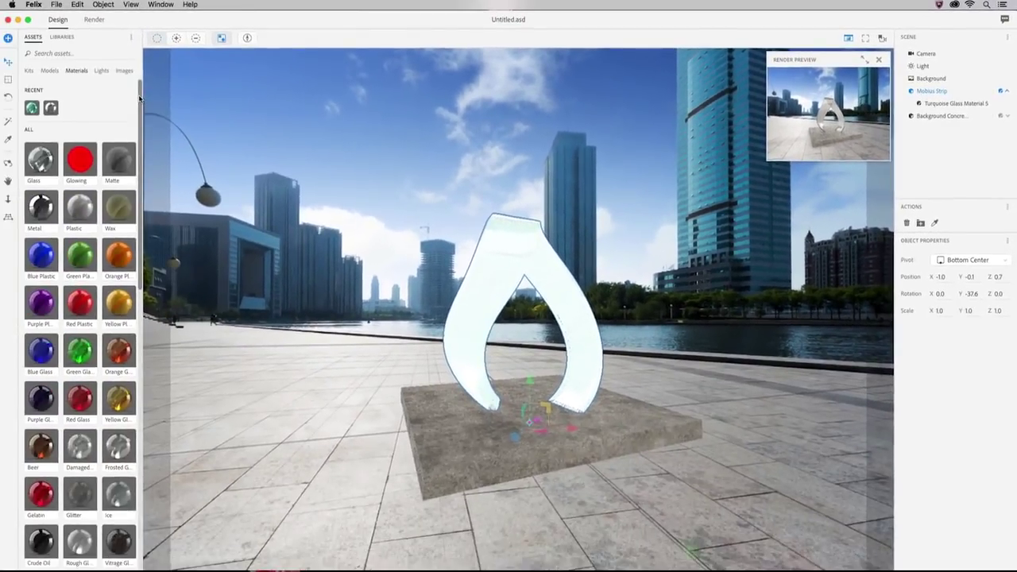
pyautogui.click(29, 70)
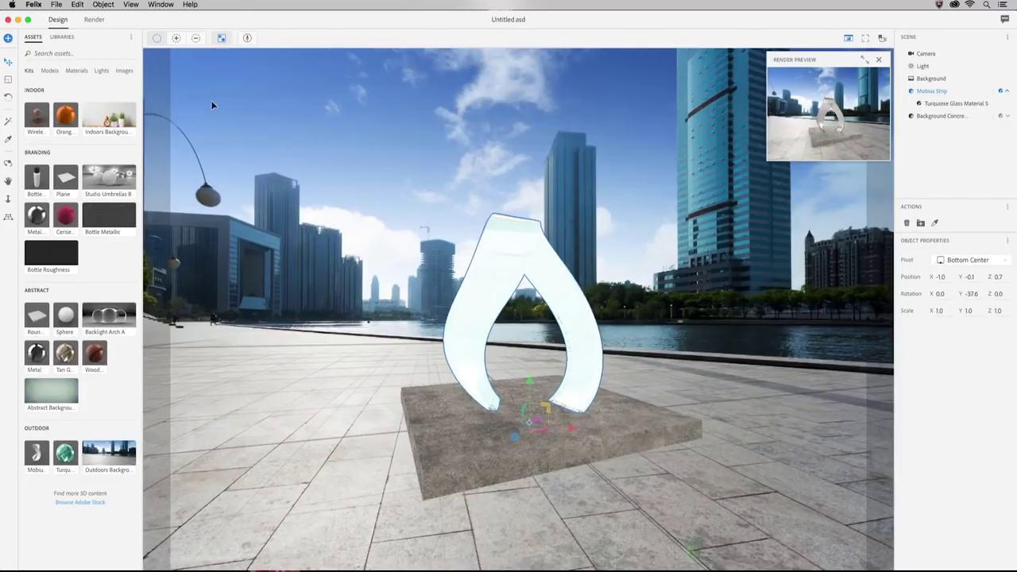
# - Drag the Aluminum material from the Materials list onto the Mobius Strip
pyautogui.click(76, 70)
pyautogui.scroll(-10, 139, 274)
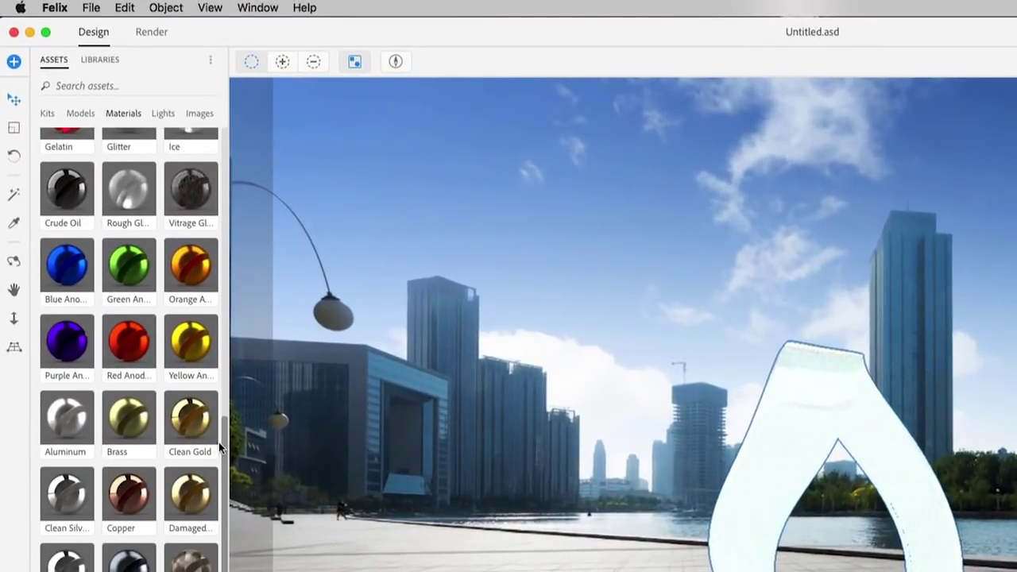
pyautogui.moveTo(75, 421); pyautogui.dragTo(778, 399)
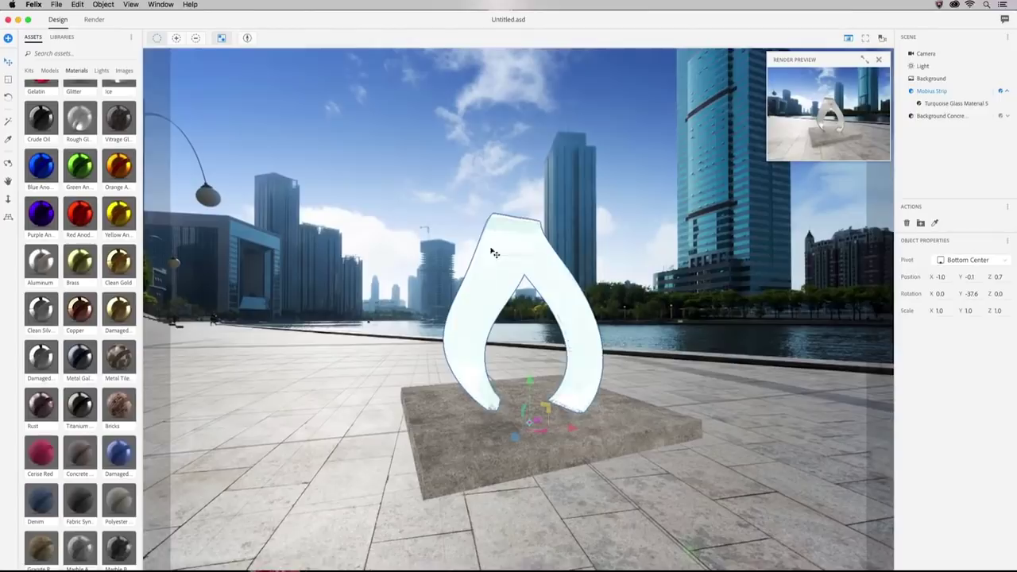
pyautogui.moveTo(494, 253); pyautogui.dragTo(494, 253)
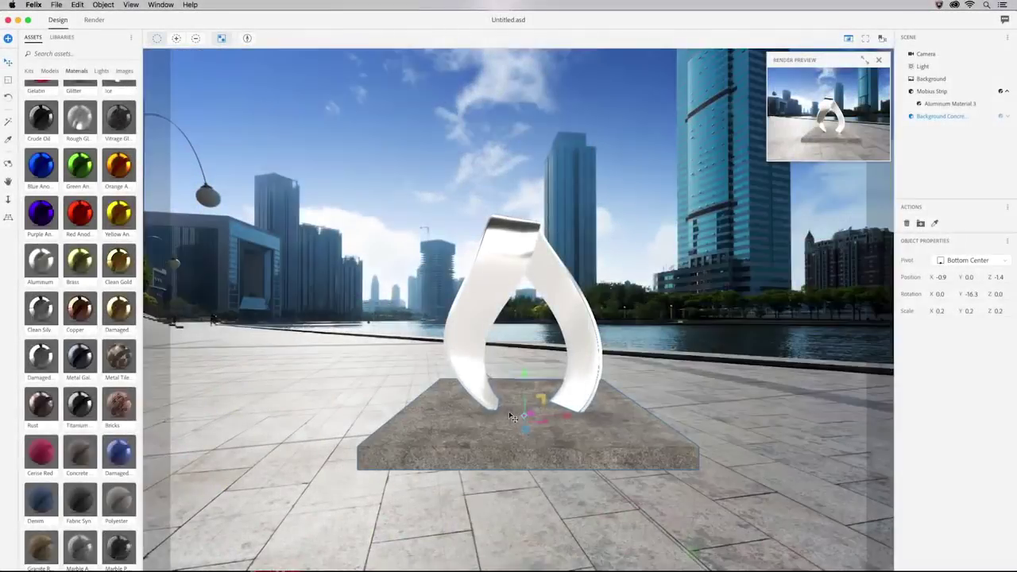
# - Bring the slab forward, then enlarge the strip to scale 1.3 and move it to X -8.4, Y -1.9, Z 7.1
pyautogui.moveTo(528, 435)
pyautogui.mouseDown()
pyautogui.moveTo(526, 451)
pyautogui.moveTo(563, 438)
pyautogui.moveTo(546, 444)
pyautogui.mouseUp()
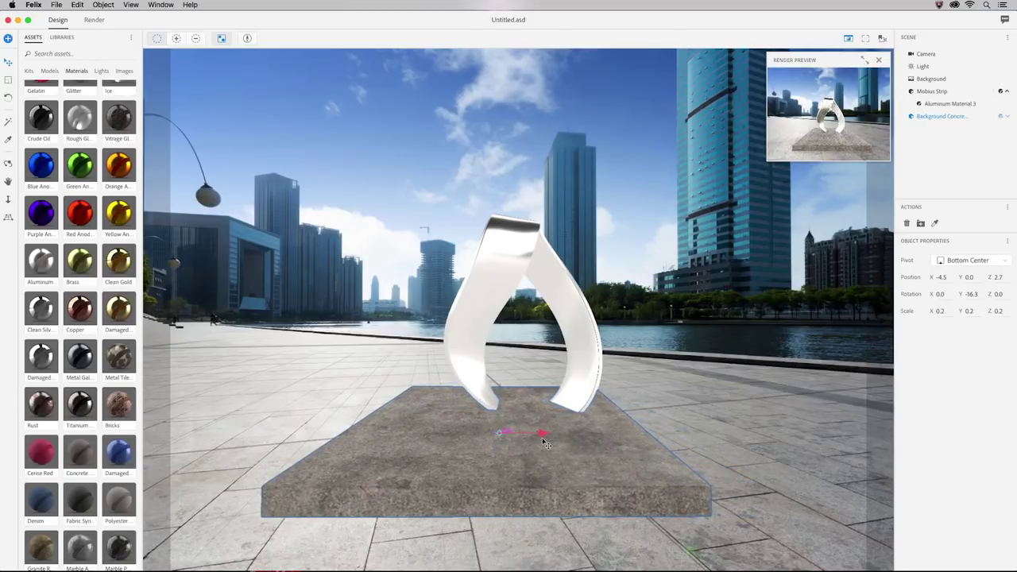
pyautogui.moveTo(506, 397); pyautogui.dragTo(506, 400)
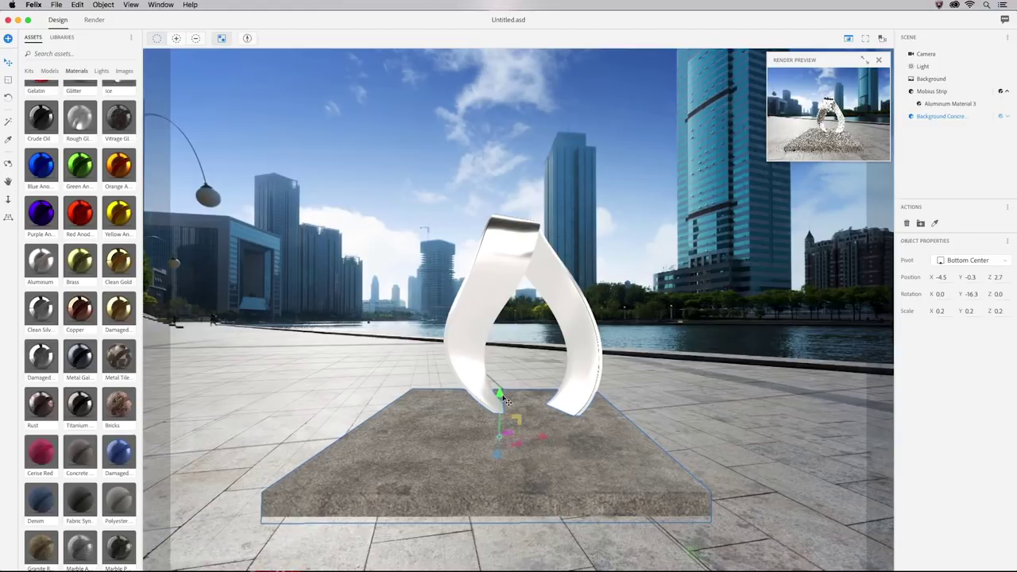
pyautogui.click(477, 374)
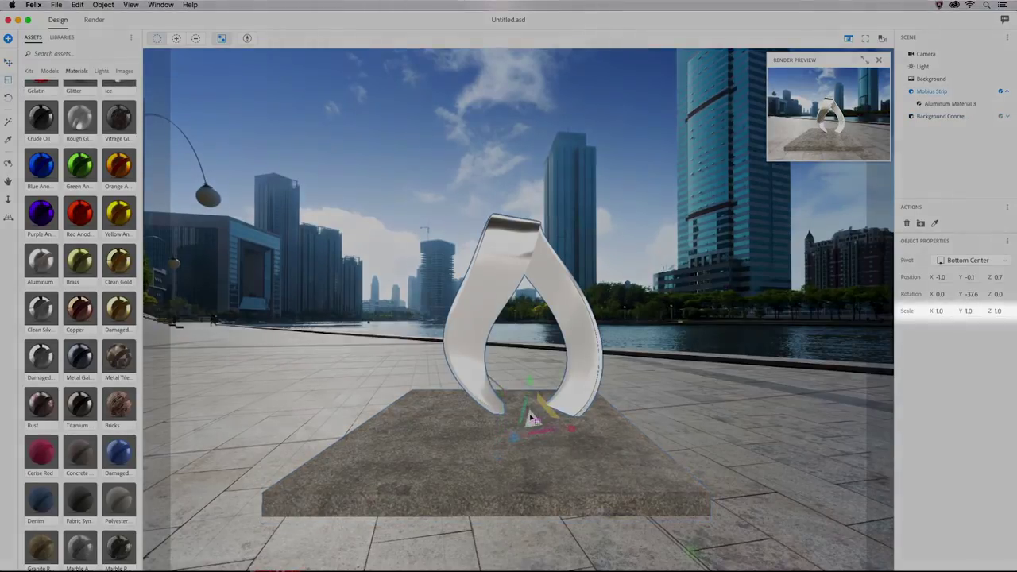
pyautogui.moveTo(530, 419); pyautogui.dragTo(650, 276)
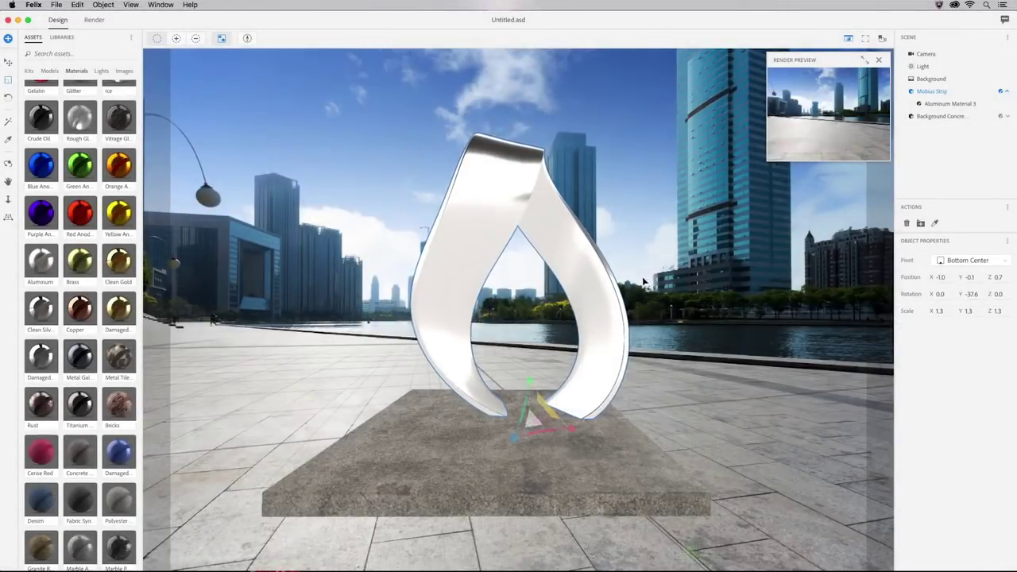
pyautogui.moveTo(530, 401); pyautogui.dragTo(491, 440)
pyautogui.moveTo(546, 498); pyautogui.dragTo(500, 499)
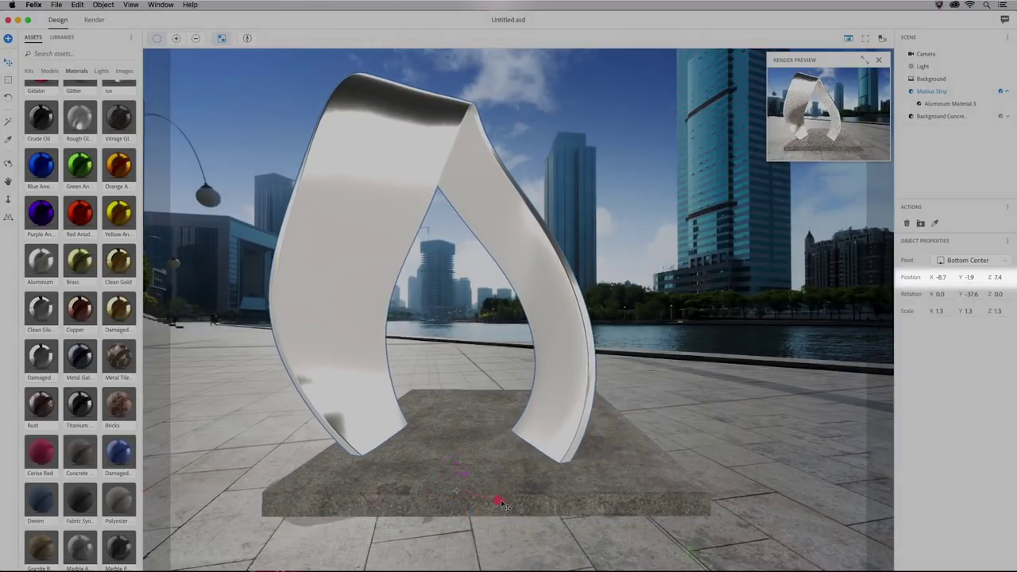
pyautogui.moveTo(441, 517); pyautogui.dragTo(441, 517)
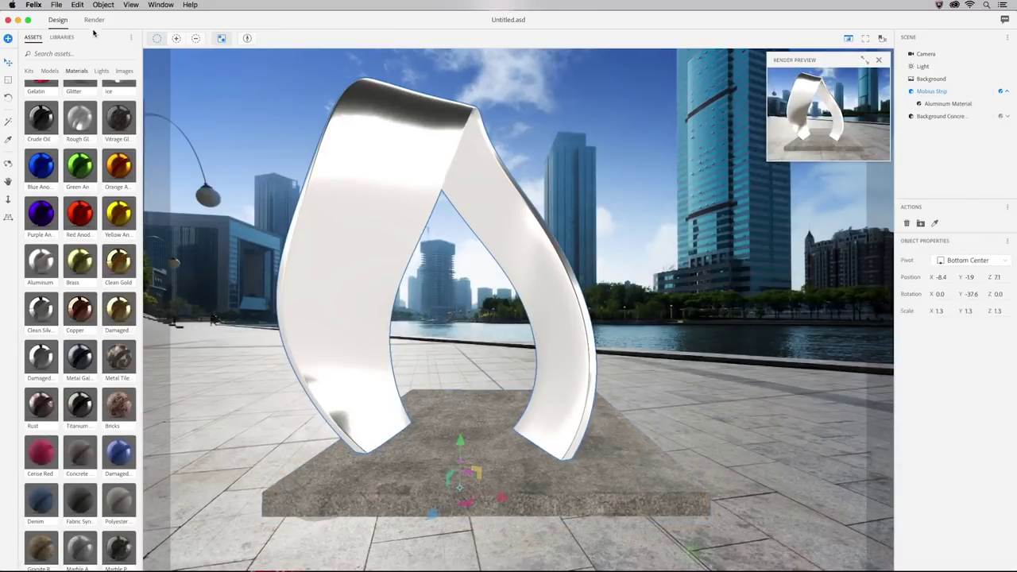
# - Duplicate the Mobius Strip to create Mobius Strip 2, 3 and 4, then select Mobius Strip 2
pyautogui.click(84, 6)
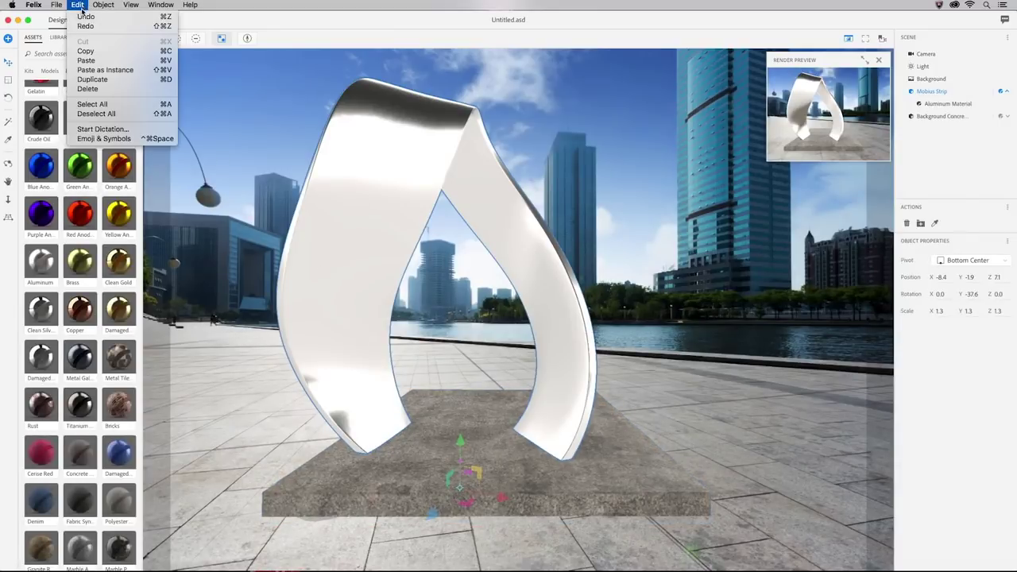
pyautogui.click(91, 79)
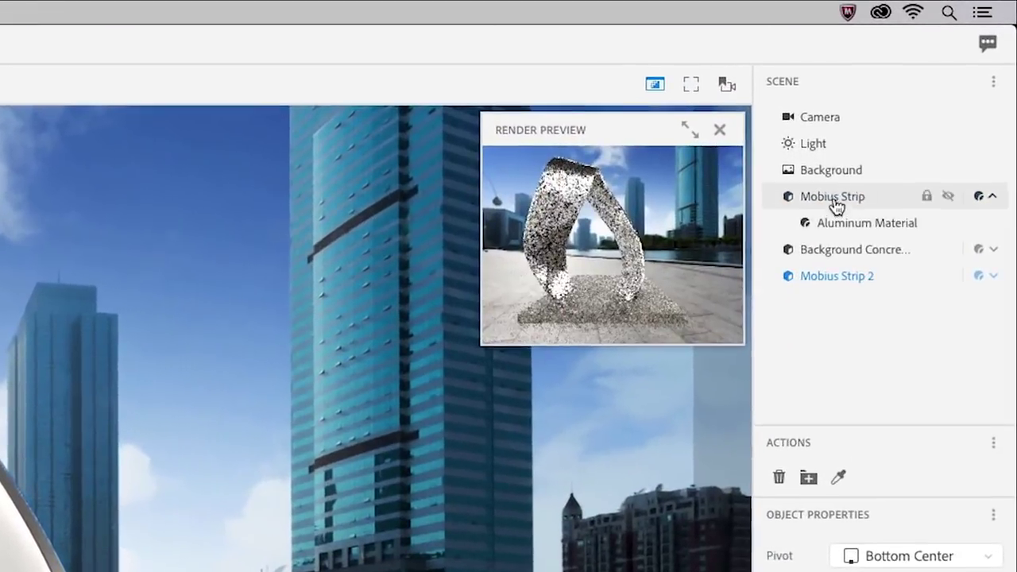
pyautogui.click(932, 93)
pyautogui.press('super+d')
pyautogui.press('super+d')
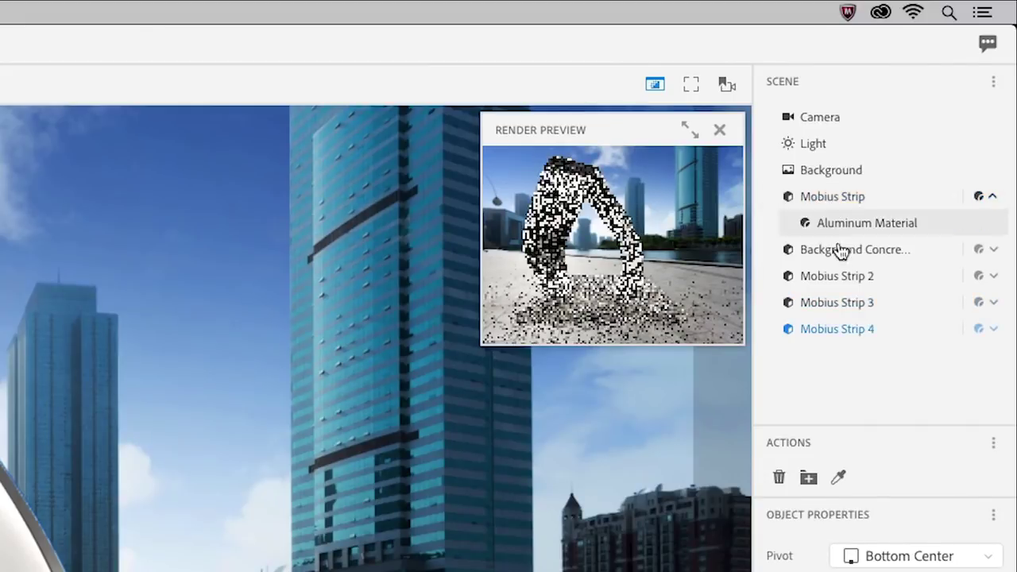
pyautogui.click(838, 279)
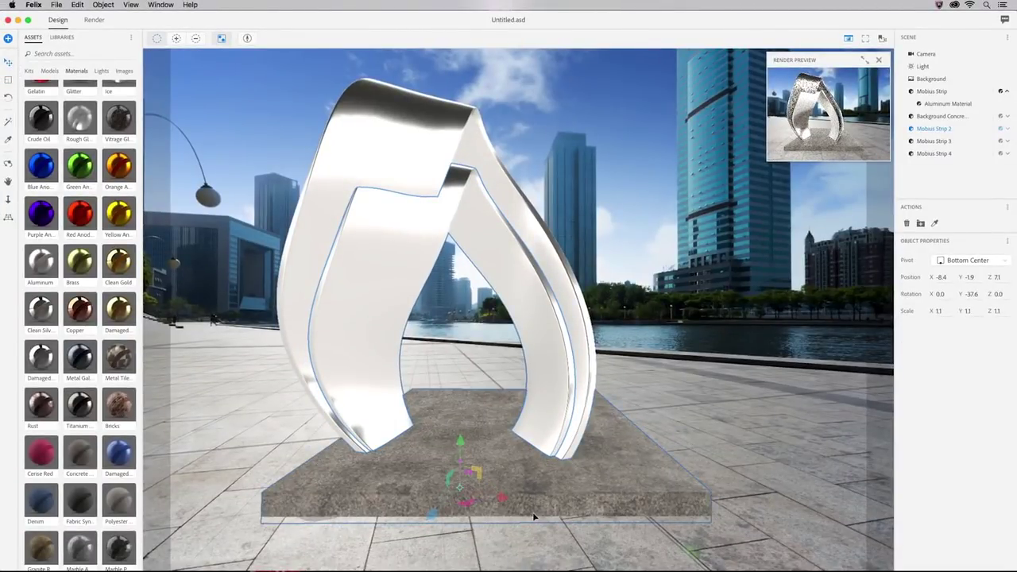
# - Shift Mobius Strip 2 right and back, shrink and move Strip 3, and scale Strip 4 to 0.8
pyautogui.moveTo(507, 502); pyautogui.dragTo(548, 513)
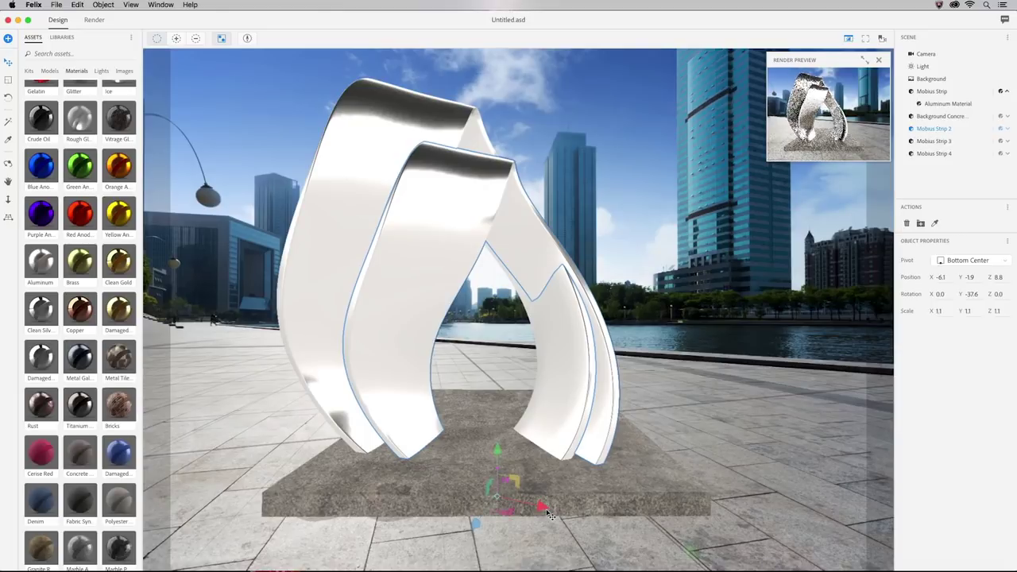
pyautogui.click(933, 140)
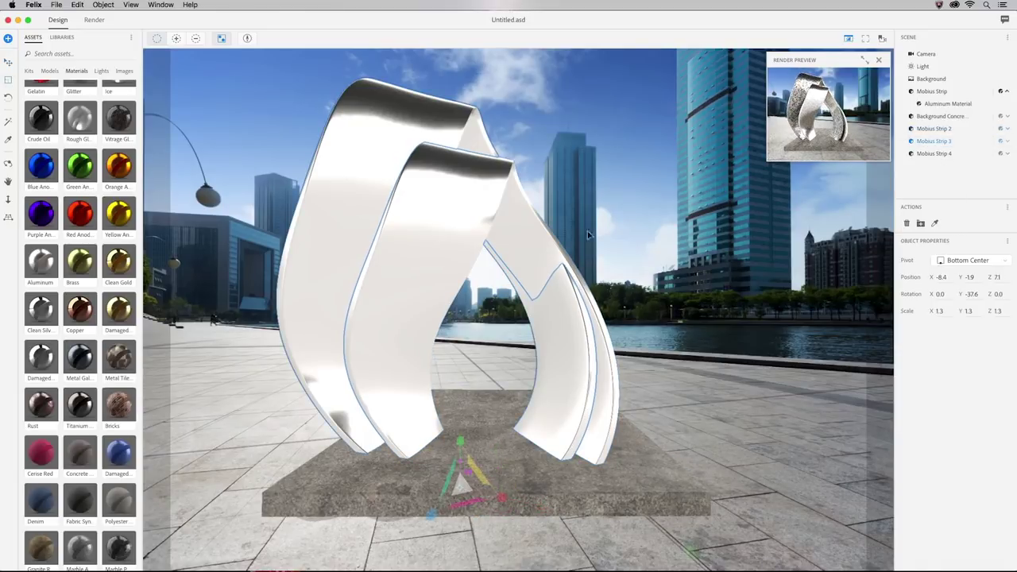
pyautogui.moveTo(462, 494); pyautogui.dragTo(415, 552)
pyautogui.moveTo(508, 505); pyautogui.dragTo(586, 516)
pyautogui.click(449, 441)
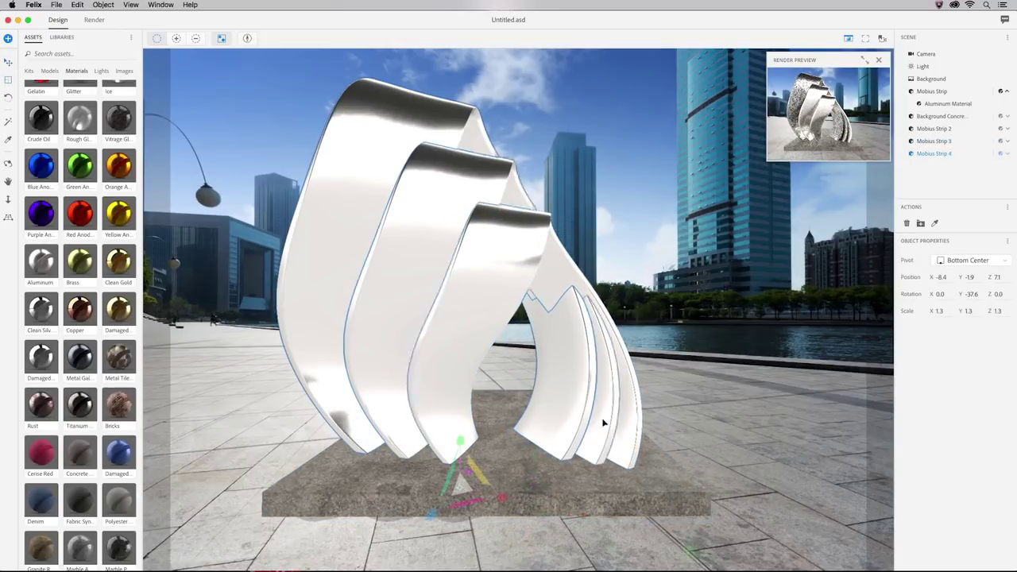
pyautogui.moveTo(465, 484); pyautogui.dragTo(628, 531)
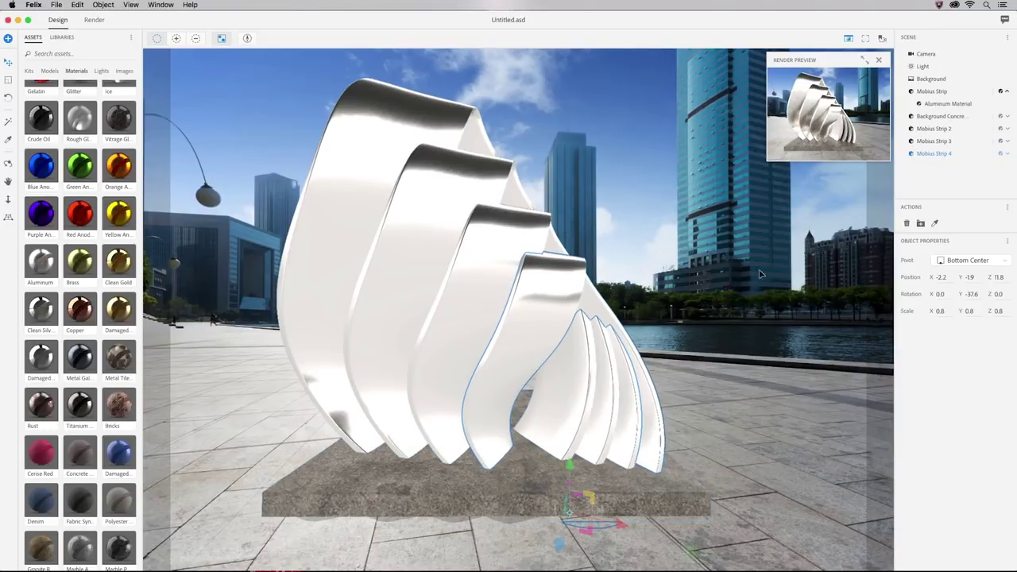
# - Expand the Render Preview so it fills the whole workspace
pyautogui.click(865, 60)
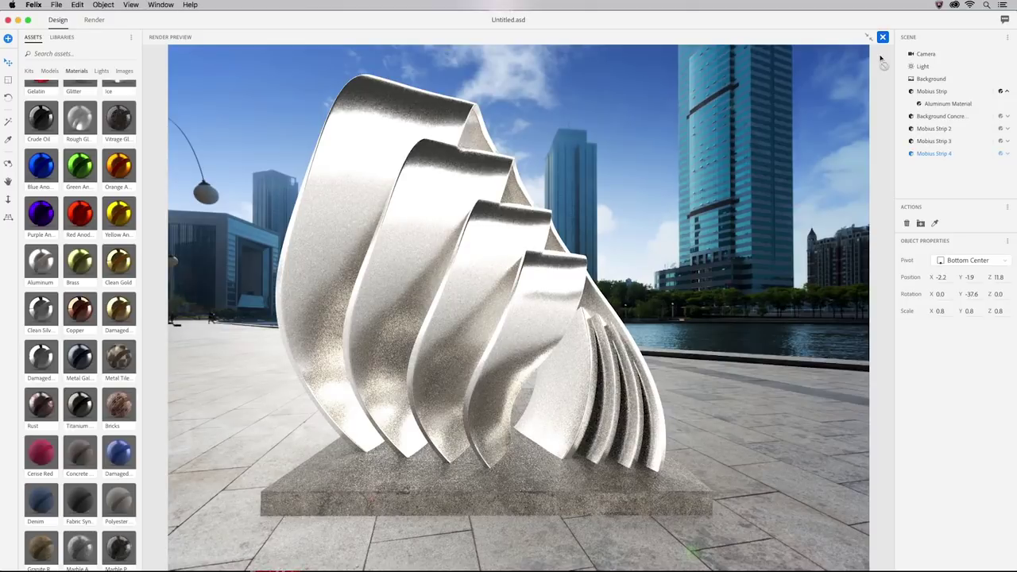
# - Generate an image-based light from the Background's waterfront photo
pyautogui.click(921, 82)
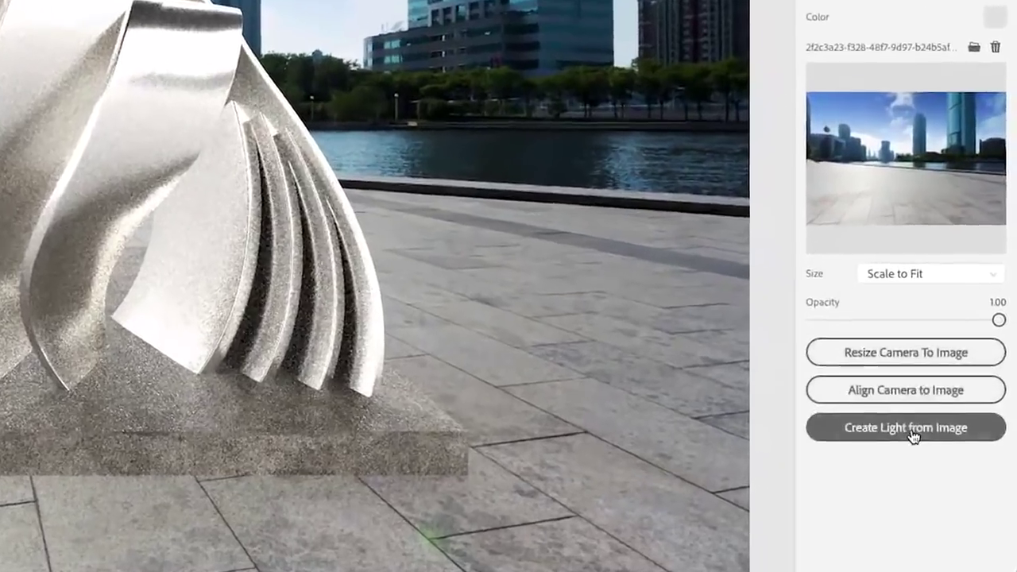
pyautogui.click(910, 429)
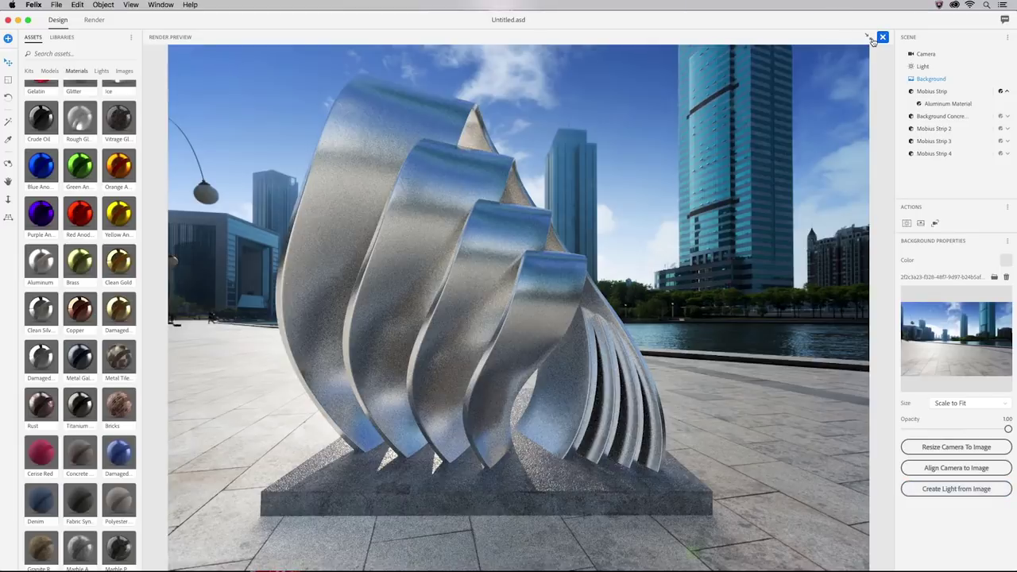
# - Set the sun light to intensity 0.558, height 41.97, rotation -171.35 and cloudiness 0.09
pyautogui.click(870, 38)
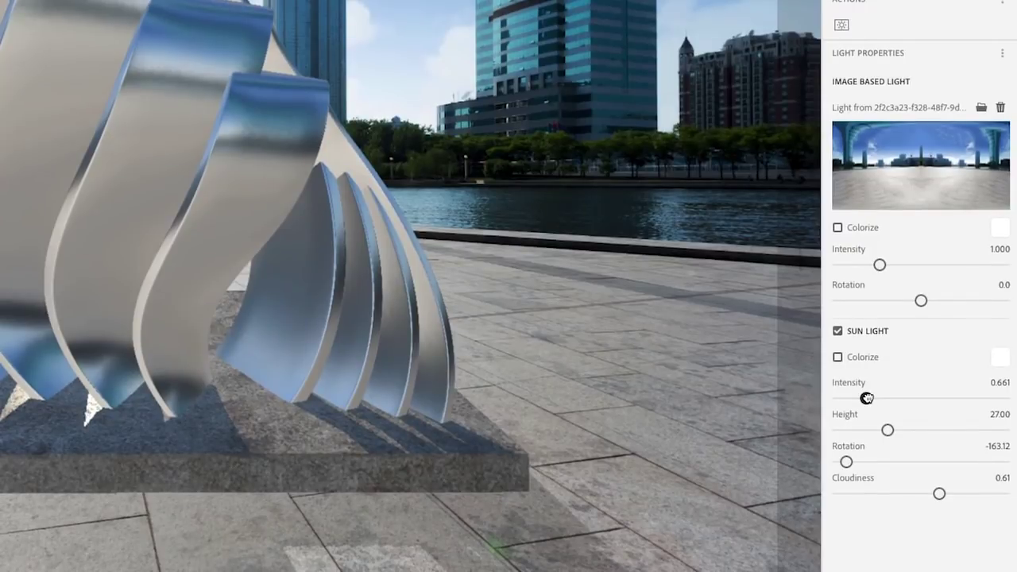
pyautogui.moveTo(866, 398)
pyautogui.mouseDown()
pyautogui.moveTo(919, 398)
pyautogui.moveTo(861, 418)
pyautogui.moveTo(924, 433)
pyautogui.moveTo(869, 463)
pyautogui.moveTo(914, 463)
pyautogui.mouseUp()
pyautogui.moveTo(846, 461)
pyautogui.mouseDown()
pyautogui.moveTo(1004, 446)
pyautogui.moveTo(841, 462)
pyautogui.mouseUp()
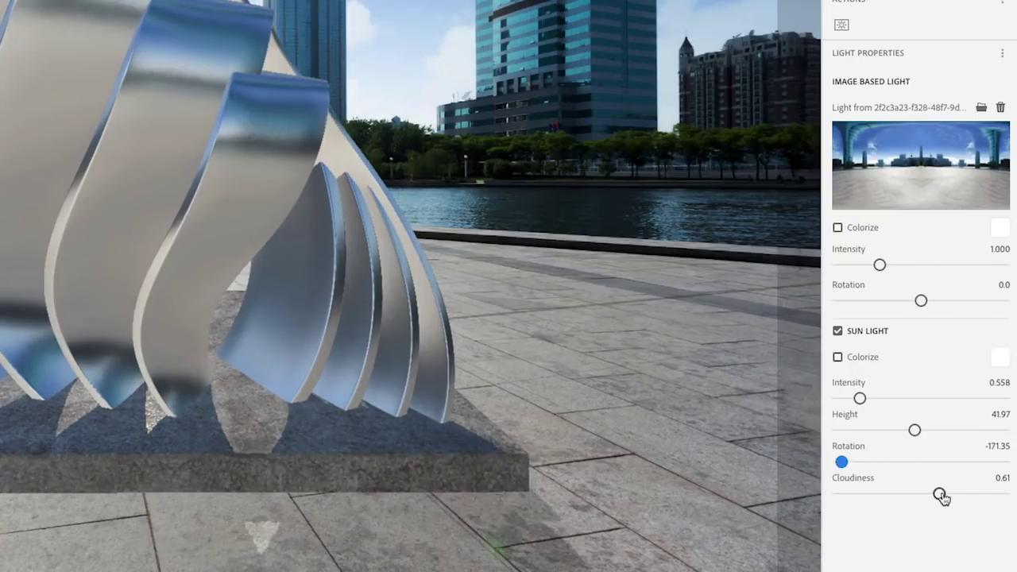
pyautogui.moveTo(939, 496); pyautogui.dragTo(852, 494)
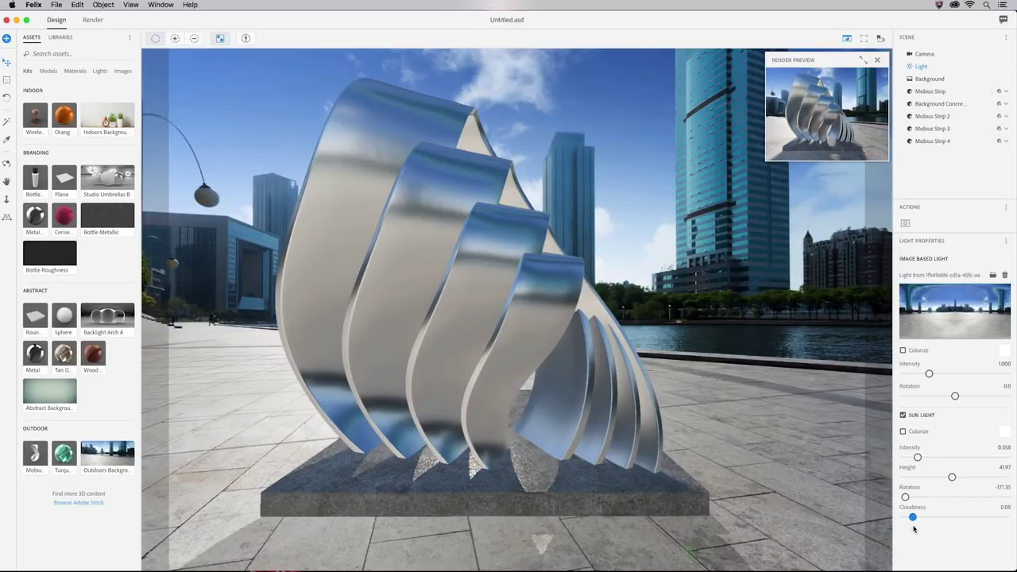
# - In the Render workspace, keep Quality at Low (Fast) and Format at PSD (layered)
pyautogui.click(94, 21)
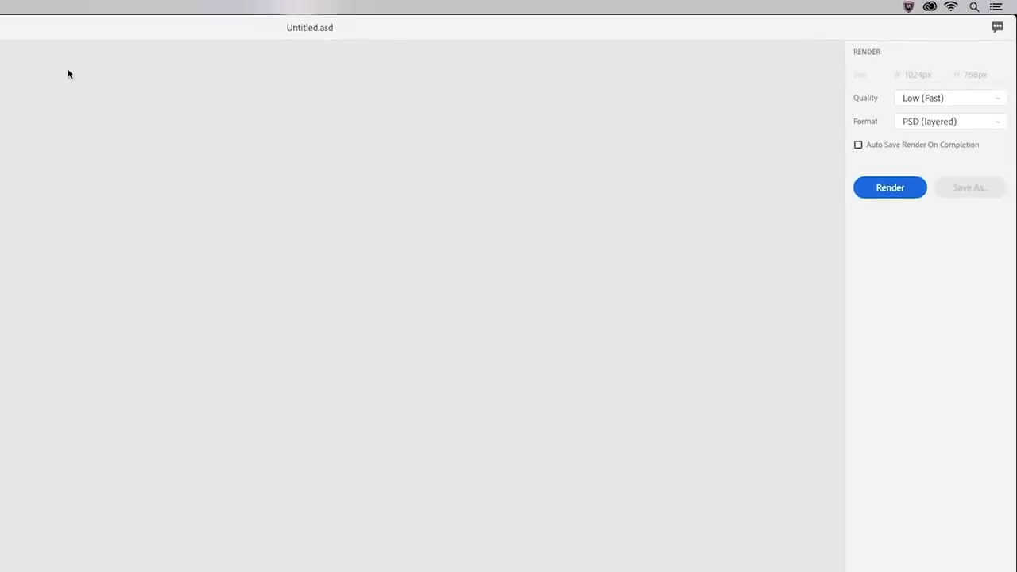
pyautogui.click(923, 98)
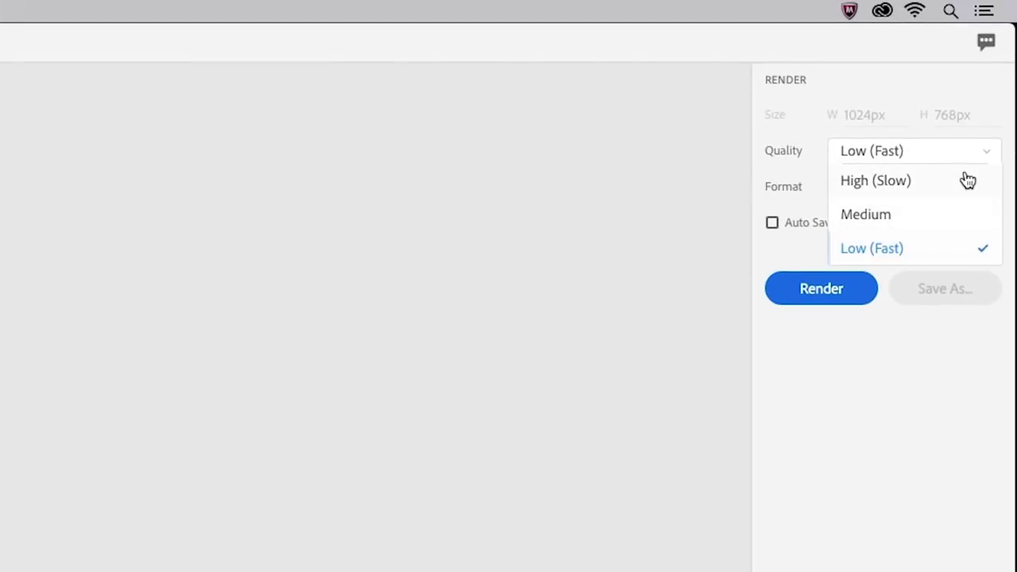
pyautogui.click(800, 199)
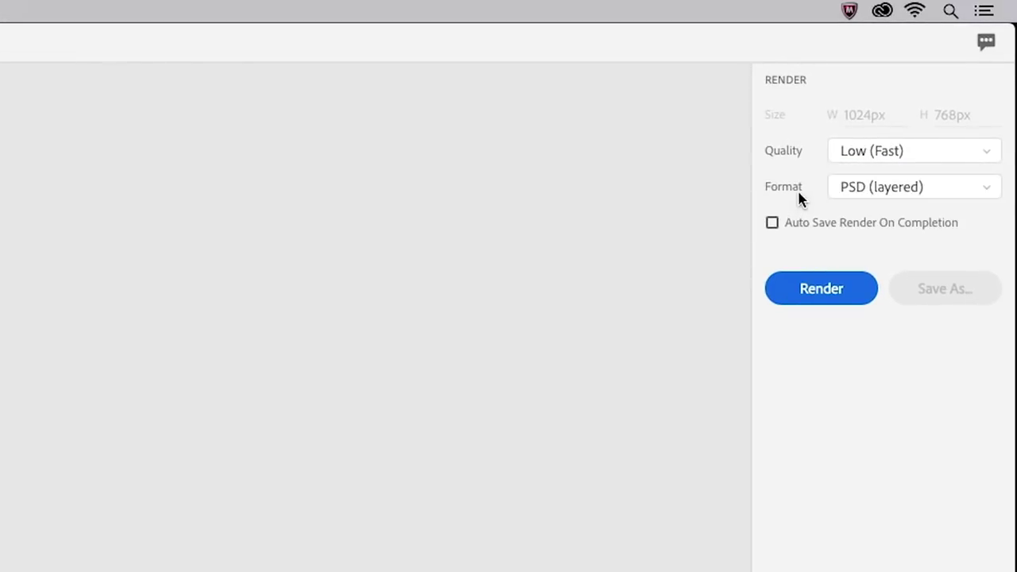
pyautogui.click(983, 195)
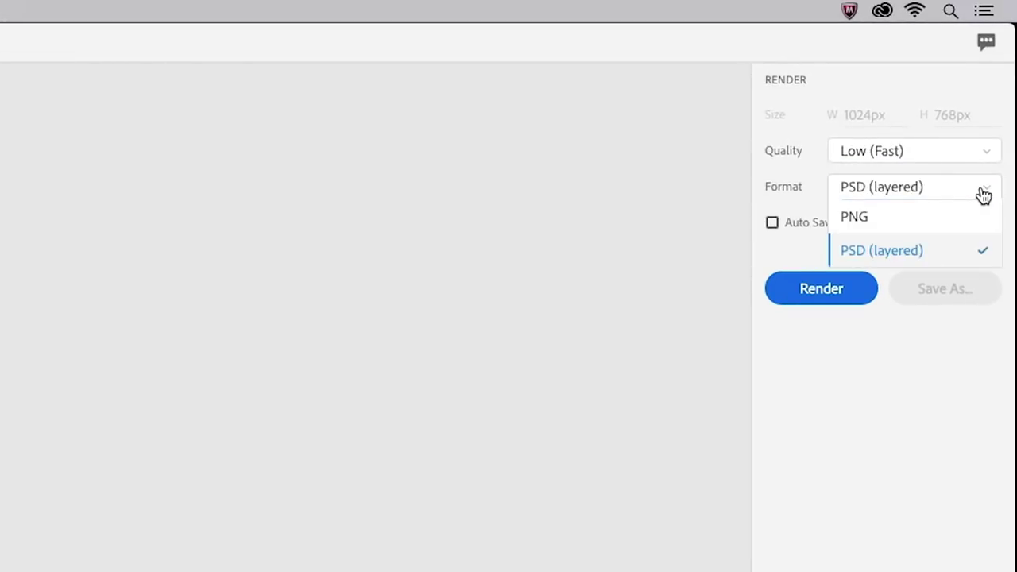
pyautogui.click(911, 261)
# - Enable Auto Save and save the output as MobiusSculpture.psd on the Desktop
pyautogui.click(772, 223)
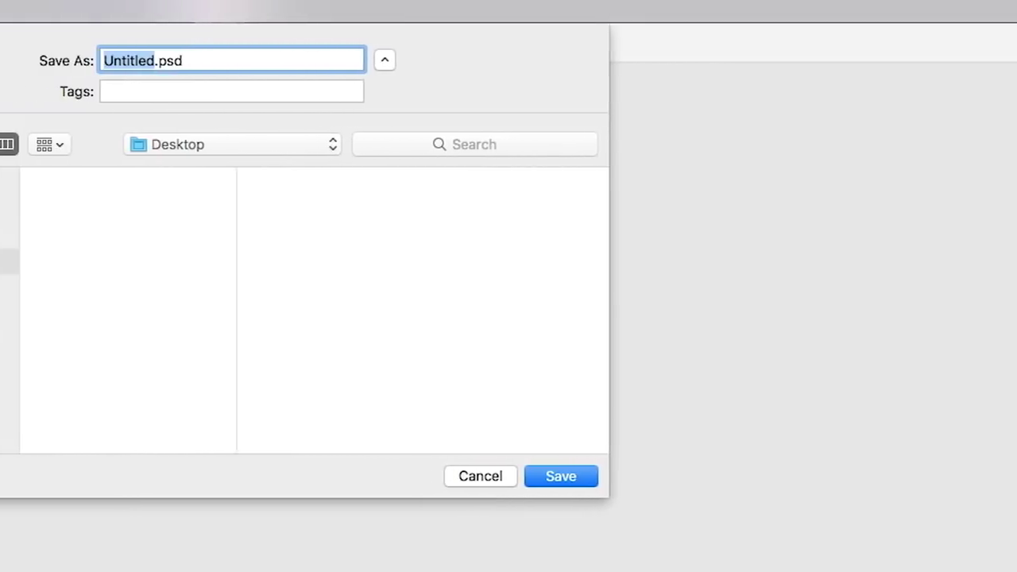
pyautogui.write('MobiusSculpture.psd')
pyautogui.press('BackSpace')
pyautogui.press('BackSpace')
pyautogui.press('BackSpace')
pyautogui.press('BackSpace')
pyautogui.press('BackSpace')
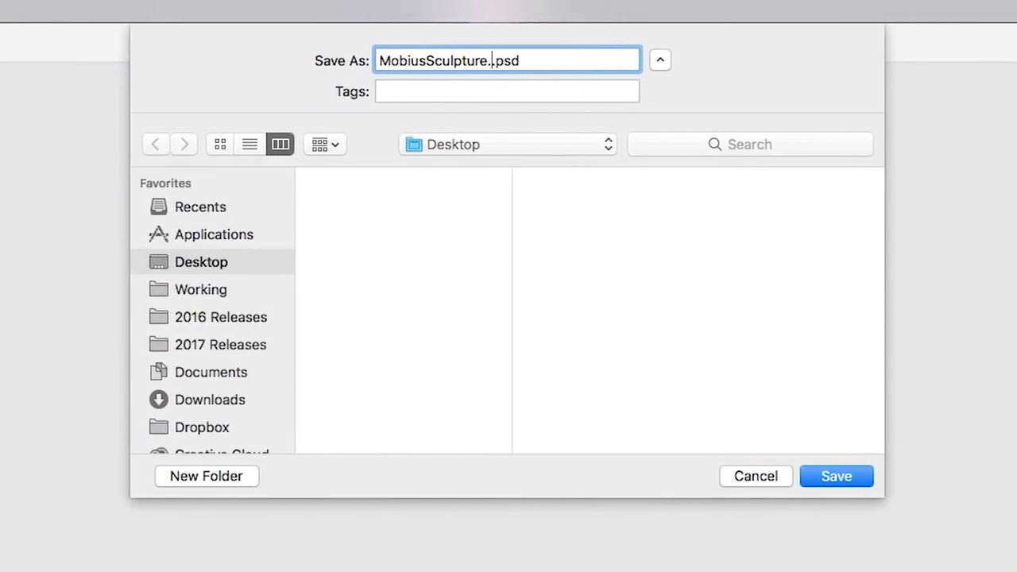
pyautogui.click(857, 478)
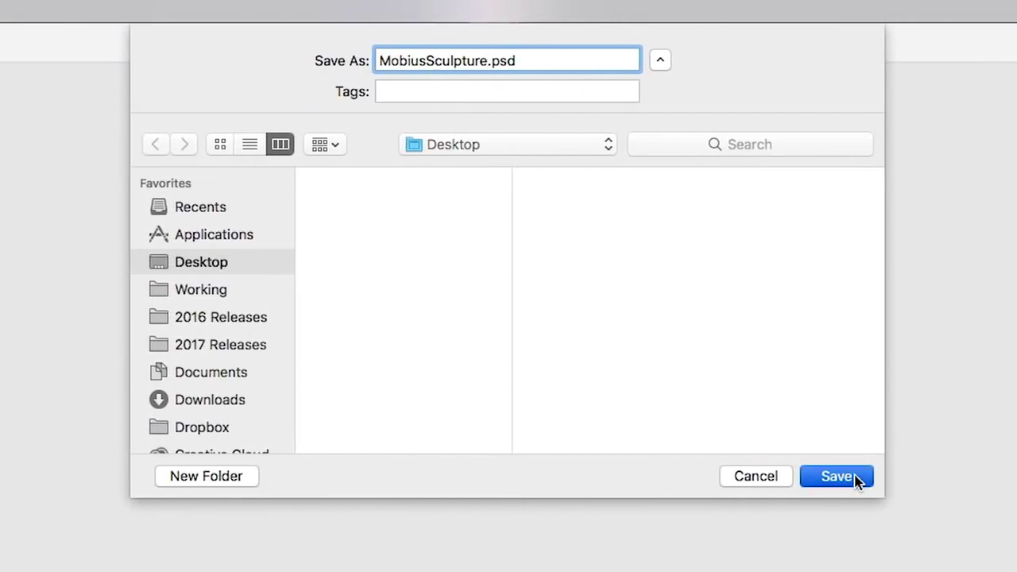
# - Start the Low (Fast) render that auto-saves to MobiusSculpture.psd
pyautogui.click(926, 137)
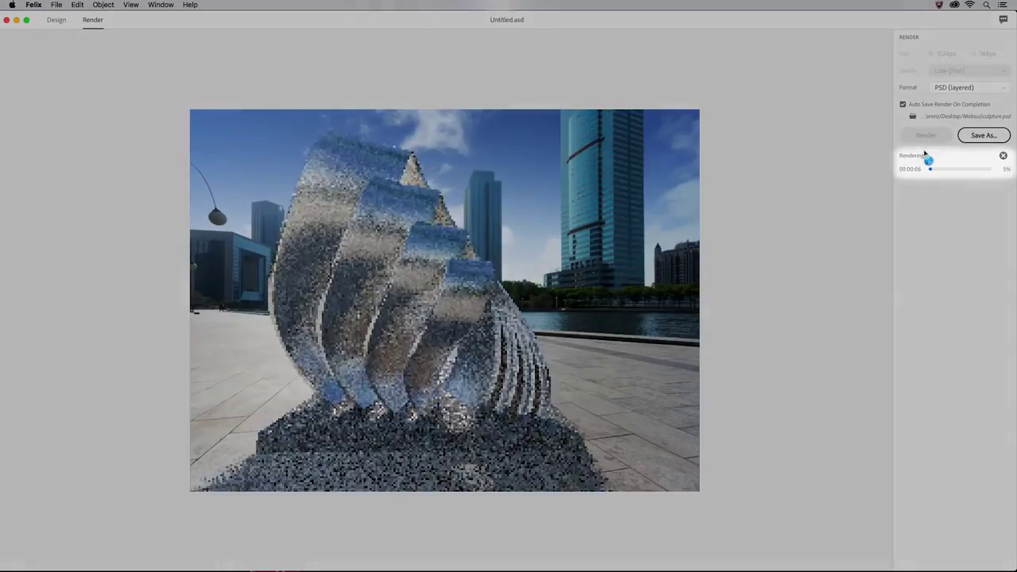